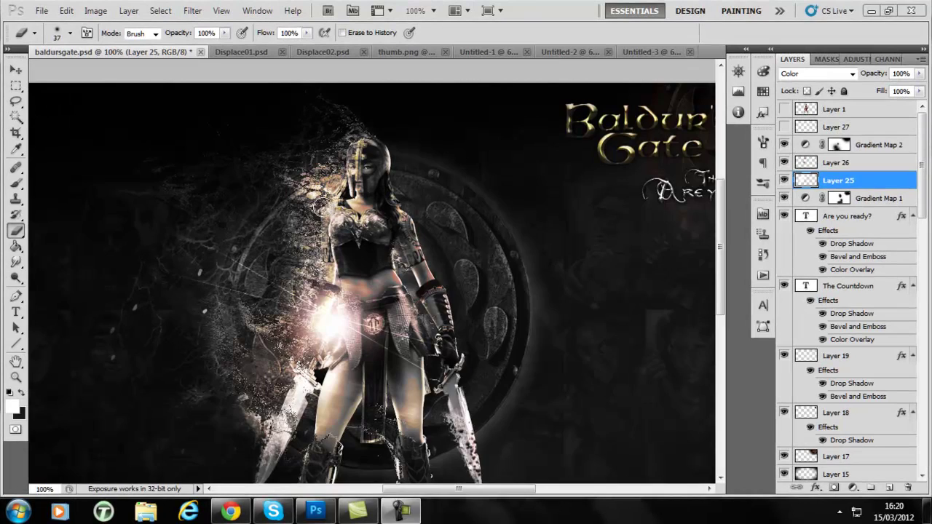
Examine the warrior's dispersion effect in baldursgate.psd and the displacement texture in Displace01.psd.
{"action": "key", "text": "ctrl+plus"}
{"action": "scroll", "coordinate": [323, 136], "scroll_direction": "up", "scroll_amount": 3}
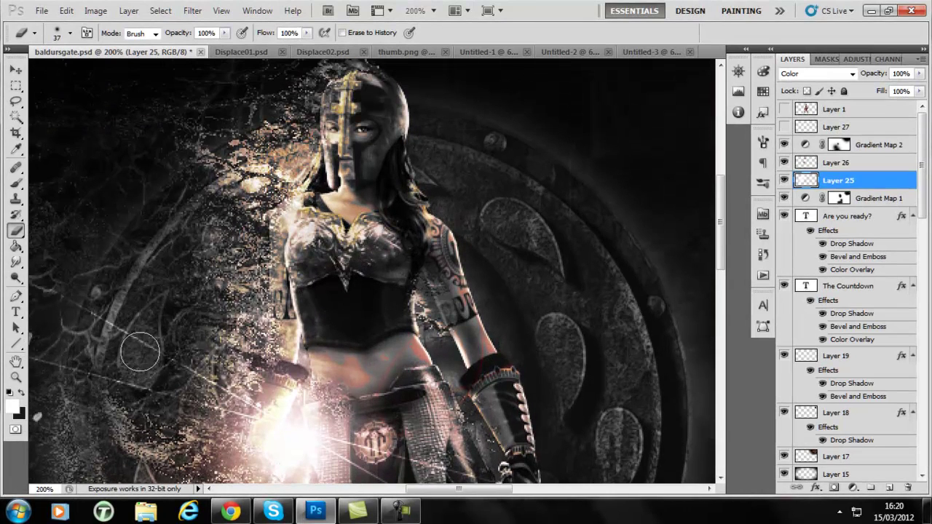
{"action": "key", "text": "ctrl+minus"}
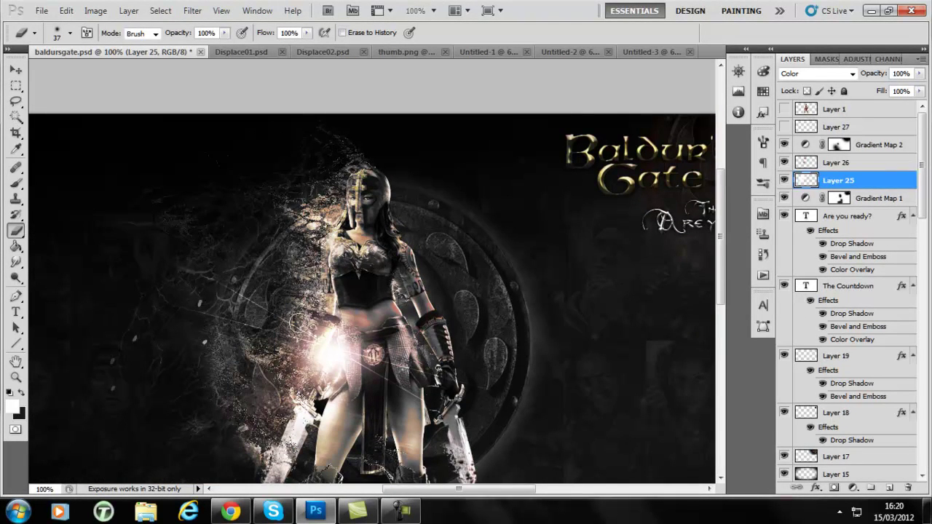
{"action": "left_click", "coordinate": [233, 55]}
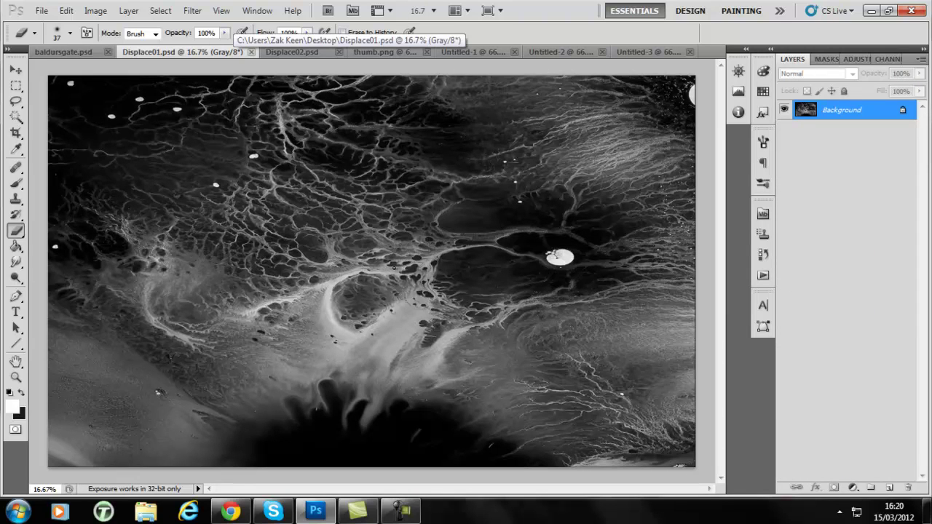
In the Untitled-3 document, duplicate Layer 2 and apply the Displace filter at 100 horizontal and vertical scale using the Displace01 map.
{"action": "left_click", "coordinate": [636, 53]}
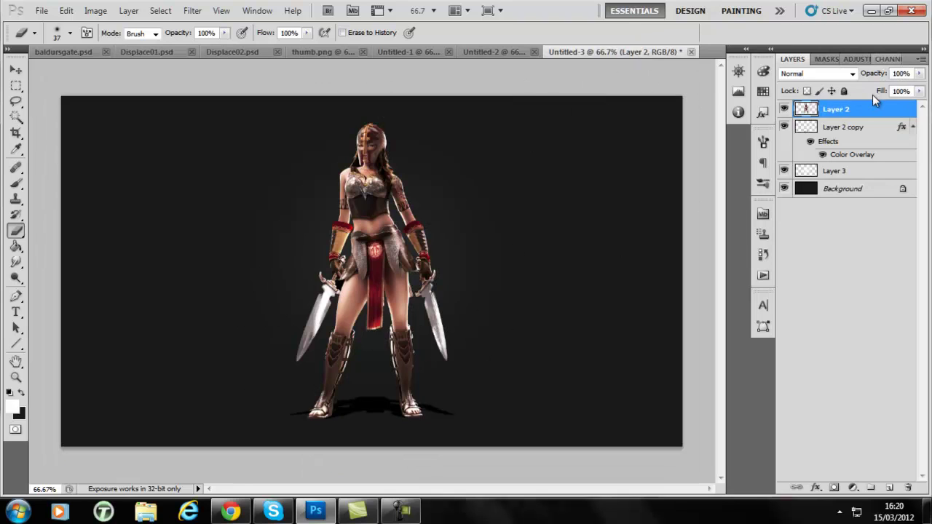
{"action": "key", "text": "ctrl+j"}
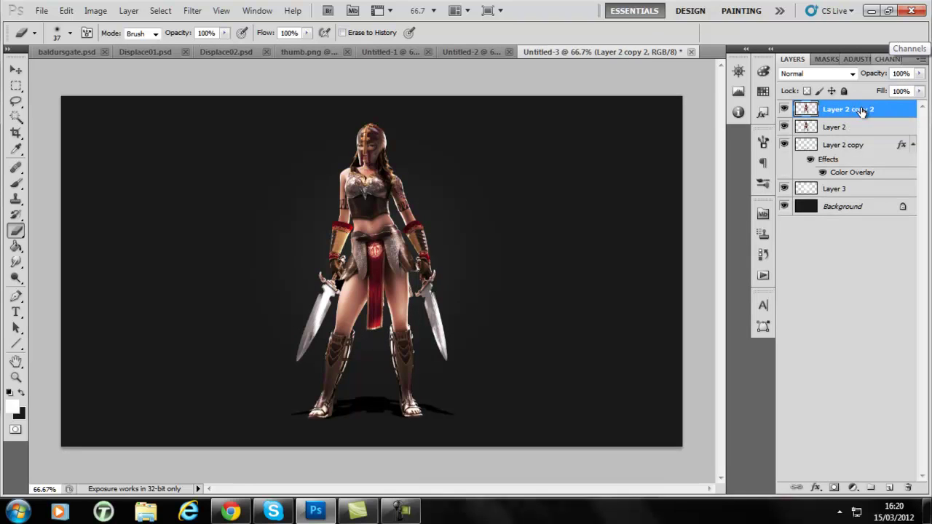
{"action": "left_click", "coordinate": [190, 11]}
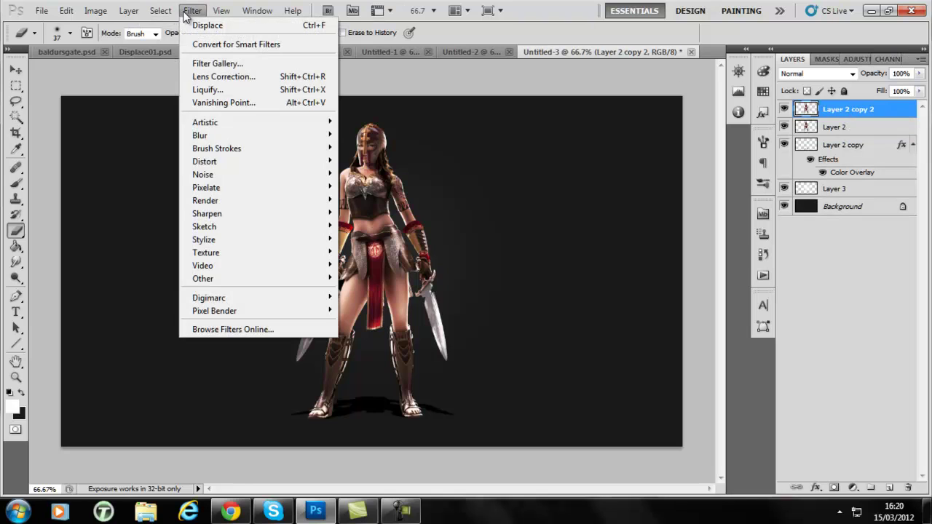
{"action": "mouse_move", "coordinate": [246, 162]}
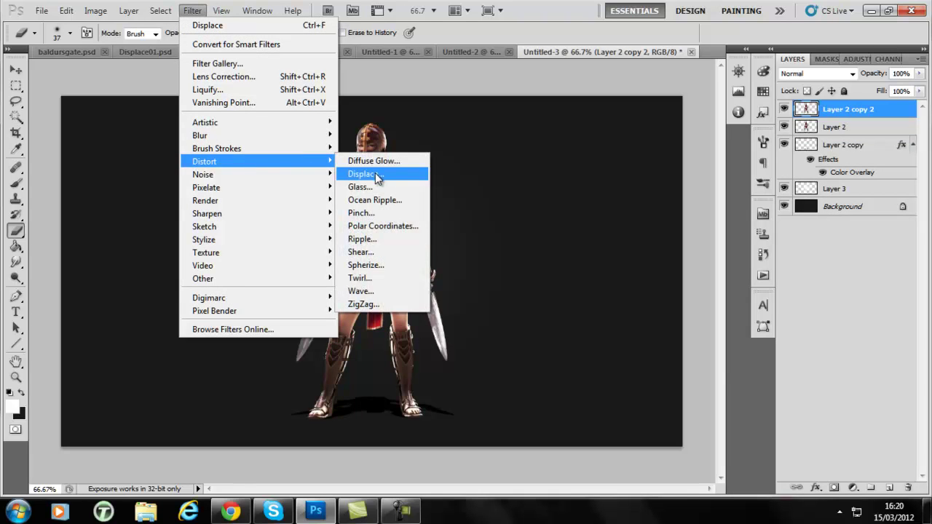
{"action": "left_click", "coordinate": [377, 175]}
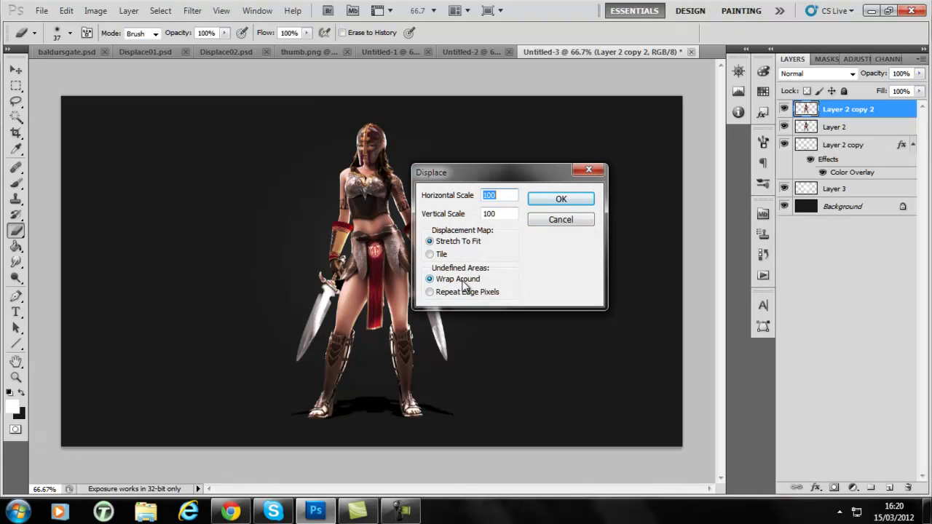
{"action": "left_click", "coordinate": [553, 199]}
{"action": "left_click", "coordinate": [197, 210]}
{"action": "scroll", "coordinate": [197, 209], "scroll_direction": "down", "scroll_amount": 3}
{"action": "scroll", "coordinate": [197, 210], "scroll_direction": "down", "scroll_amount": 6}
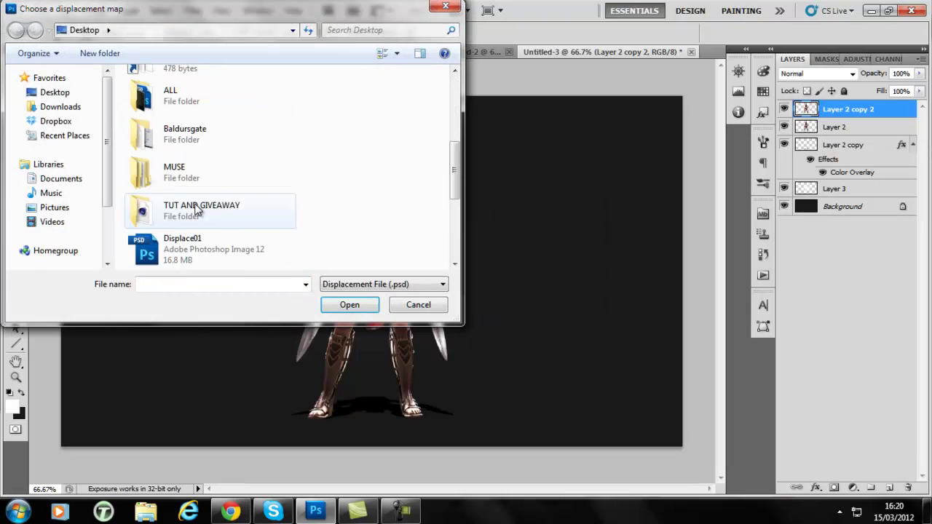
{"action": "left_click", "coordinate": [187, 138]}
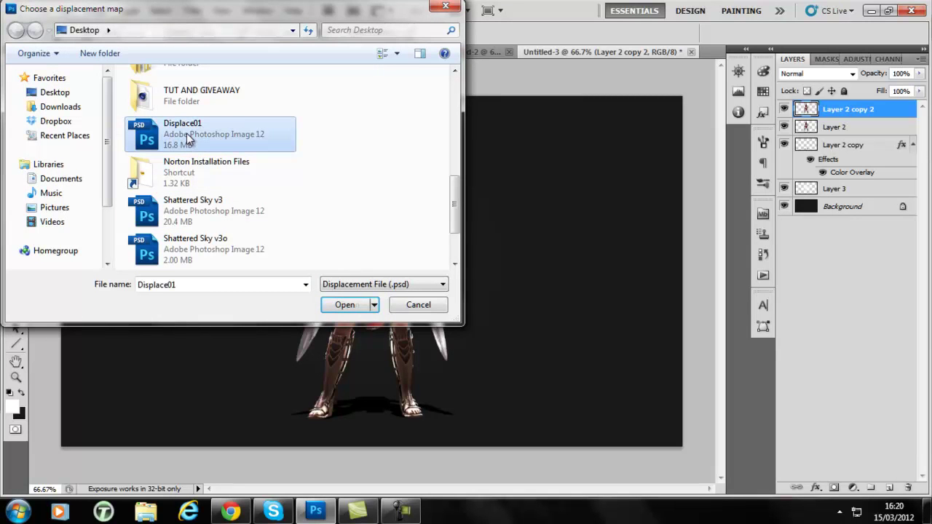
{"action": "left_click", "coordinate": [346, 305]}
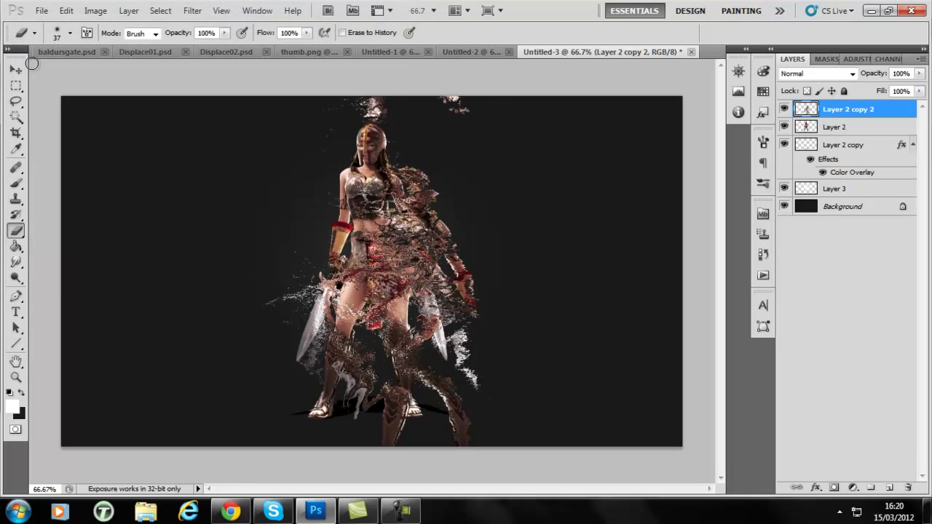
Move the displaced copy up and to the left so its fragments scatter from the warrior's left-hand side in the image.
{"action": "left_click", "coordinate": [15, 69]}
{"action": "left_click_drag", "start_coordinate": [363, 290], "coordinate": [331, 265]}
{"action": "key", "text": "Left"}
{"action": "key", "text": "Left"}
{"action": "key", "text": "Down"}
{"action": "key", "text": "Down"}
{"action": "key", "text": "Down"}
{"action": "key", "text": "Down"}
{"action": "key", "text": "Down"}
{"action": "key", "text": "Down"}
{"action": "key", "text": "Down"}
{"action": "key", "text": "Down"}
{"action": "key", "text": "Down"}
{"action": "key", "text": "Down"}
{"action": "key", "text": "Down"}
{"action": "key", "text": "Down"}
{"action": "key", "text": "Left"}
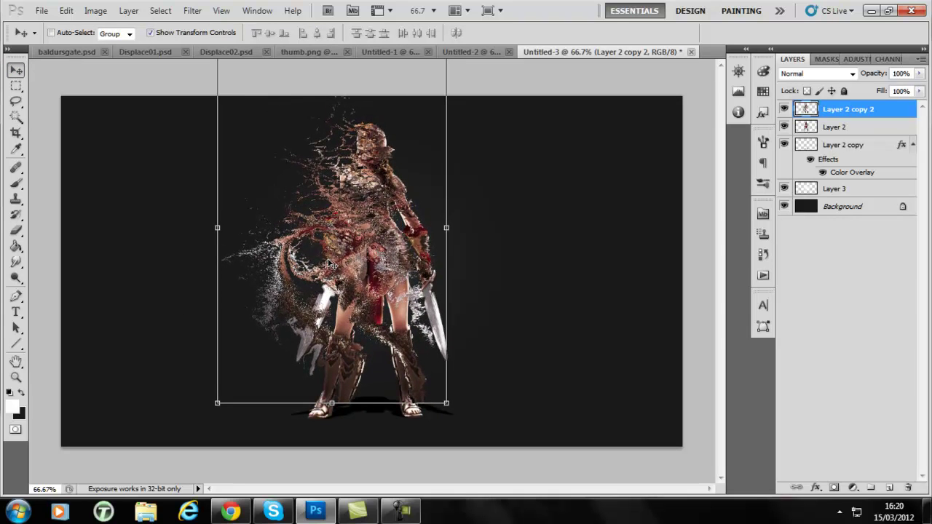
Lower the opacity of Layer 2 copy 2 to 52% and ready the Eraser tool.
{"action": "left_click", "coordinate": [17, 88]}
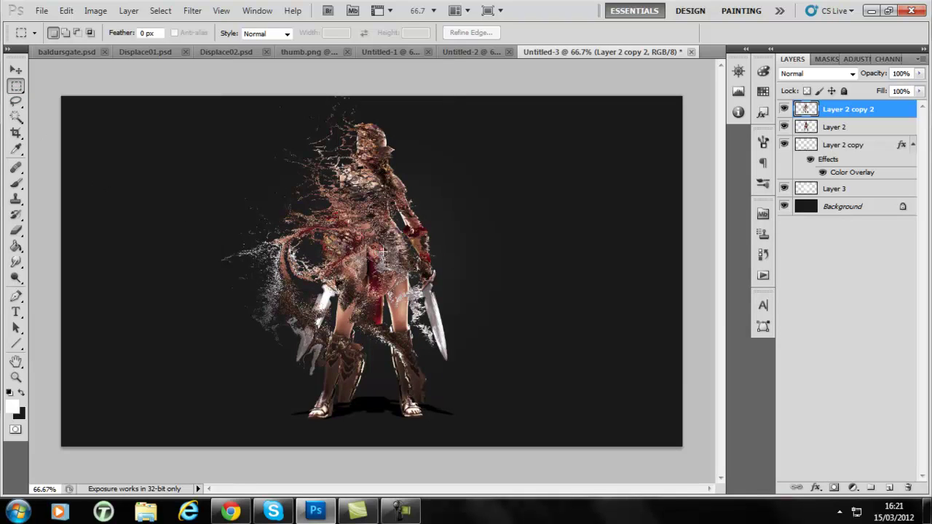
{"action": "left_click", "coordinate": [16, 230]}
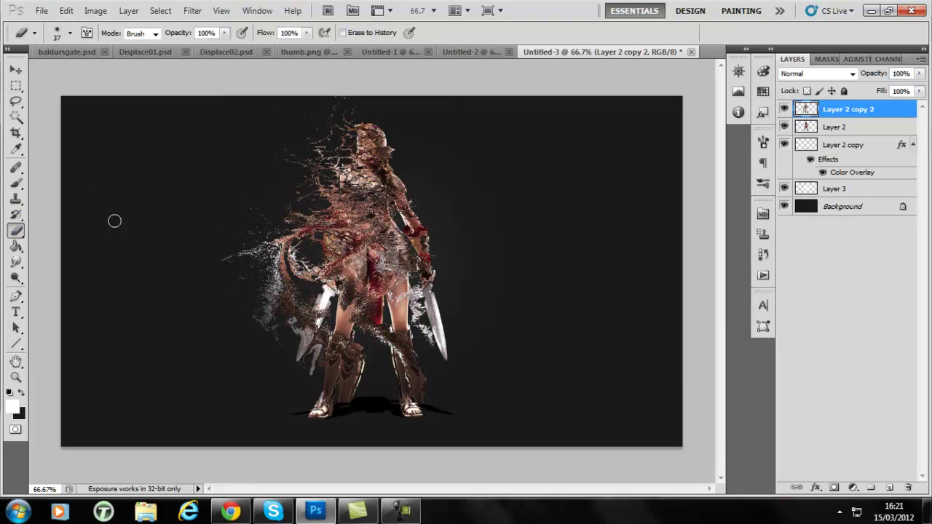
{"action": "key", "text": "ctrl+plus"}
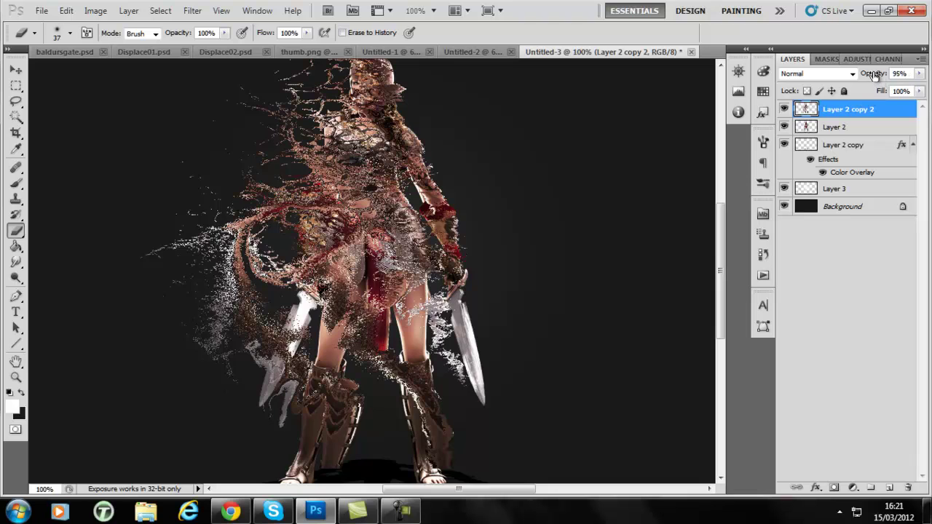
{"action": "left_click_drag", "start_coordinate": [873, 75], "coordinate": [861, 77]}
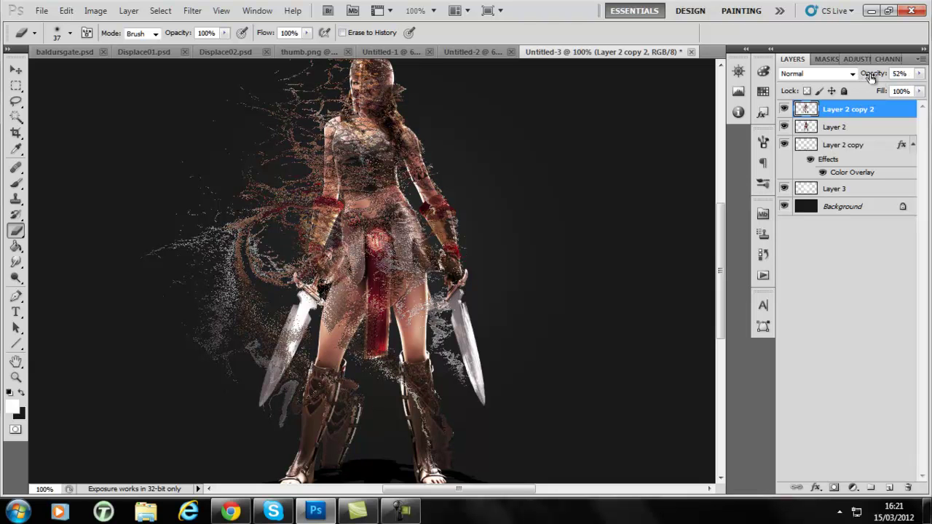
Erase the displaced fragments on Layer 2 copy 2 covering the warrior's helmet, face, torso and the upper arm away from the dispersion.
{"action": "left_click", "coordinate": [857, 129]}
{"action": "key", "text": "ctrl+plus"}
{"action": "scroll", "coordinate": [416, 223], "scroll_direction": "up", "scroll_amount": 4}
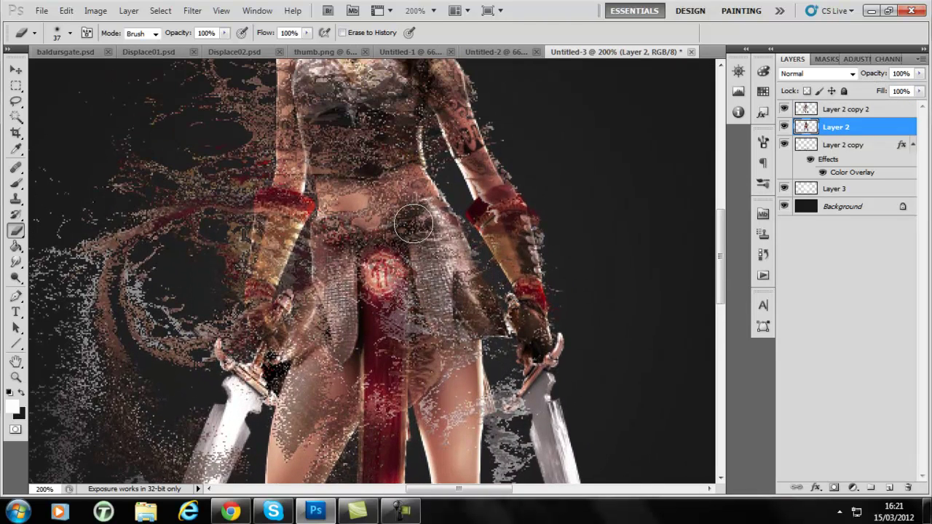
{"action": "left_click", "coordinate": [837, 116]}
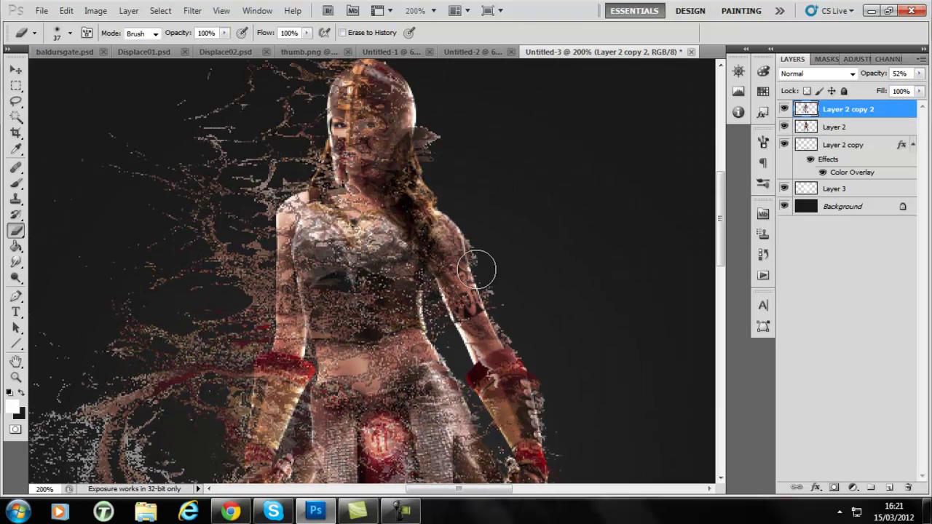
{"action": "mouse_move", "coordinate": [455, 276]}
{"action": "left_mouse_down"}
{"action": "mouse_move", "coordinate": [419, 245]}
{"action": "mouse_move", "coordinate": [428, 361]}
{"action": "mouse_move", "coordinate": [398, 287]}
{"action": "mouse_move", "coordinate": [389, 299]}
{"action": "mouse_move", "coordinate": [387, 226]}
{"action": "mouse_move", "coordinate": [372, 232]}
{"action": "mouse_move", "coordinate": [418, 189]}
{"action": "mouse_move", "coordinate": [398, 160]}
{"action": "mouse_move", "coordinate": [416, 134]}
{"action": "mouse_move", "coordinate": [438, 162]}
{"action": "mouse_move", "coordinate": [418, 150]}
{"action": "mouse_move", "coordinate": [404, 189]}
{"action": "mouse_move", "coordinate": [408, 142]}
{"action": "mouse_move", "coordinate": [382, 195]}
{"action": "mouse_move", "coordinate": [362, 181]}
{"action": "mouse_move", "coordinate": [389, 118]}
{"action": "mouse_move", "coordinate": [374, 210]}
{"action": "mouse_move", "coordinate": [358, 169]}
{"action": "mouse_move", "coordinate": [367, 144]}
{"action": "mouse_move", "coordinate": [373, 270]}
{"action": "mouse_move", "coordinate": [351, 267]}
{"action": "mouse_move", "coordinate": [347, 252]}
{"action": "mouse_move", "coordinate": [331, 264]}
{"action": "mouse_move", "coordinate": [324, 293]}
{"action": "mouse_move", "coordinate": [304, 287]}
{"action": "mouse_move", "coordinate": [326, 359]}
{"action": "left_mouse_up"}
{"action": "scroll", "coordinate": [422, 171], "scroll_direction": "up", "scroll_amount": 2}
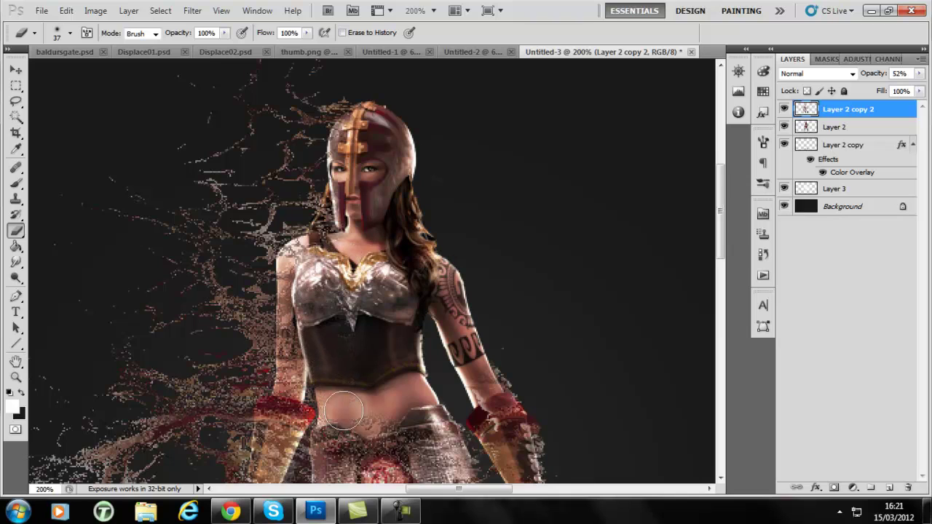
Erase the fragments over the bracer, hand, sword and boot on the dispersion side of the warrior.
{"action": "scroll", "coordinate": [340, 408], "scroll_direction": "down", "scroll_amount": 6}
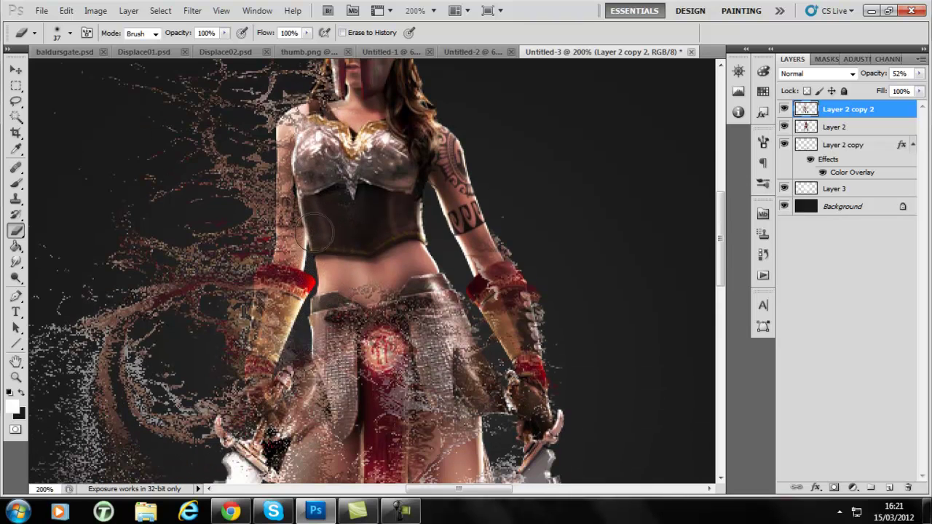
{"action": "mouse_move", "coordinate": [318, 290]}
{"action": "left_mouse_down"}
{"action": "mouse_move", "coordinate": [299, 317]}
{"action": "mouse_move", "coordinate": [292, 352]}
{"action": "mouse_move", "coordinate": [306, 300]}
{"action": "mouse_move", "coordinate": [289, 333]}
{"action": "mouse_move", "coordinate": [306, 406]}
{"action": "mouse_move", "coordinate": [285, 398]}
{"action": "mouse_move", "coordinate": [299, 450]}
{"action": "left_mouse_up"}
{"action": "scroll", "coordinate": [298, 450], "scroll_direction": "down", "scroll_amount": 5}
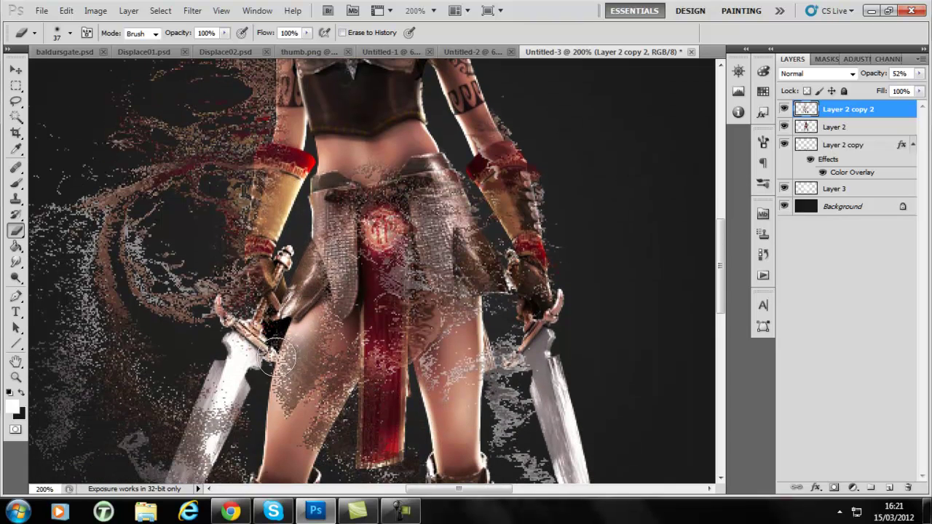
{"action": "mouse_move", "coordinate": [280, 342]}
{"action": "left_mouse_down"}
{"action": "mouse_move", "coordinate": [256, 361]}
{"action": "mouse_move", "coordinate": [260, 380]}
{"action": "mouse_move", "coordinate": [219, 466]}
{"action": "left_mouse_up"}
{"action": "scroll", "coordinate": [230, 438], "scroll_direction": "down", "scroll_amount": 3}
{"action": "left_click_drag", "start_coordinate": [231, 355], "coordinate": [178, 443]}
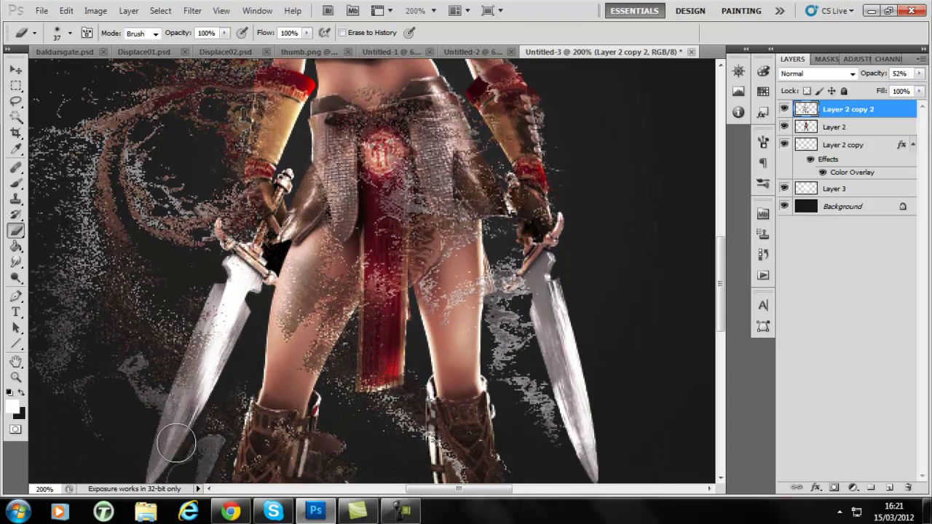
{"action": "mouse_move", "coordinate": [227, 334]}
{"action": "left_mouse_down"}
{"action": "mouse_move", "coordinate": [186, 451]}
{"action": "mouse_move", "coordinate": [197, 440]}
{"action": "mouse_move", "coordinate": [206, 485]}
{"action": "left_mouse_up"}
{"action": "scroll", "coordinate": [206, 485], "scroll_direction": "down", "scroll_amount": 4}
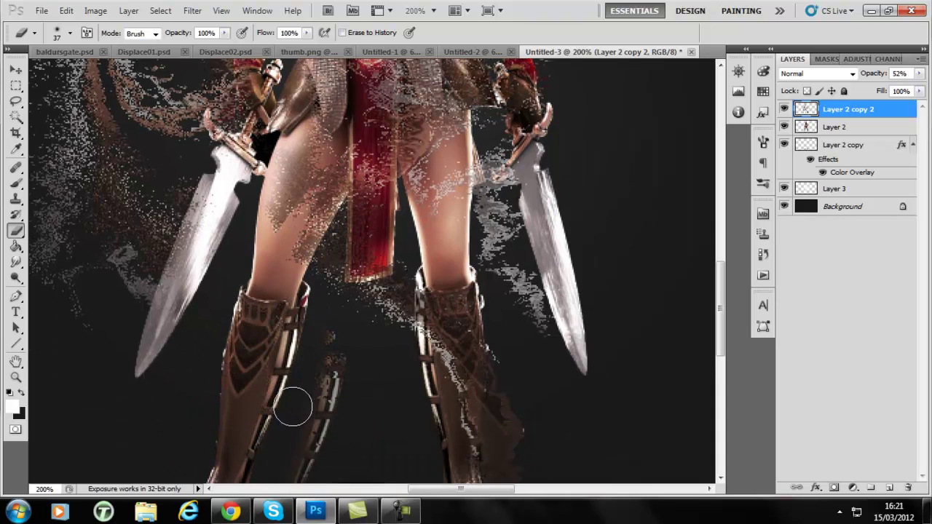
Erase the remaining fragments from the skirt, thighs, other boot, and the sword and bracer on the side opposite the dispersion.
{"action": "scroll", "coordinate": [321, 339], "scroll_direction": "down", "scroll_amount": 2}
{"action": "key", "text": "ctrl+minus"}
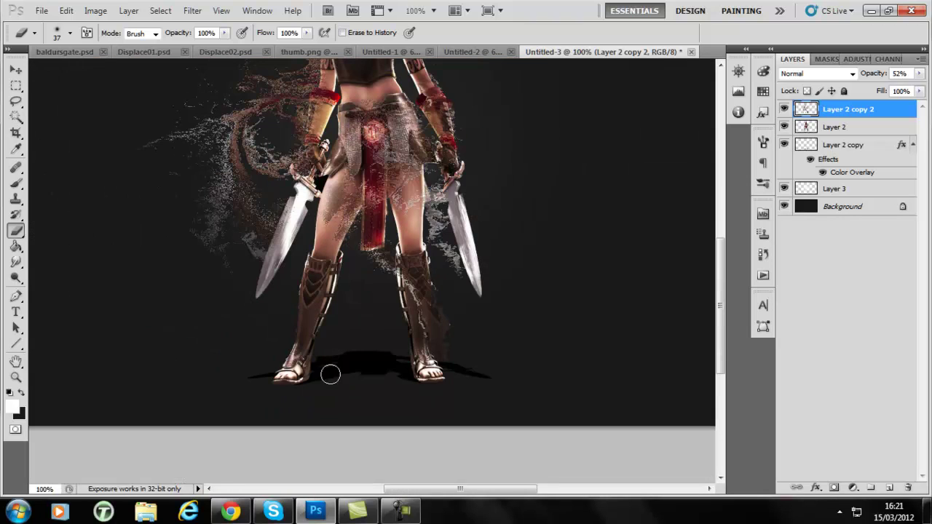
{"action": "mouse_move", "coordinate": [439, 325]}
{"action": "left_mouse_down"}
{"action": "mouse_move", "coordinate": [472, 307]}
{"action": "mouse_move", "coordinate": [460, 171]}
{"action": "mouse_move", "coordinate": [394, 144]}
{"action": "mouse_move", "coordinate": [389, 127]}
{"action": "mouse_move", "coordinate": [379, 147]}
{"action": "mouse_move", "coordinate": [376, 250]}
{"action": "mouse_move", "coordinate": [350, 257]}
{"action": "mouse_move", "coordinate": [335, 221]}
{"action": "mouse_move", "coordinate": [350, 172]}
{"action": "mouse_move", "coordinate": [334, 198]}
{"action": "mouse_move", "coordinate": [358, 110]}
{"action": "mouse_move", "coordinate": [393, 161]}
{"action": "mouse_move", "coordinate": [403, 132]}
{"action": "mouse_move", "coordinate": [435, 192]}
{"action": "mouse_move", "coordinate": [458, 188]}
{"action": "left_mouse_up"}
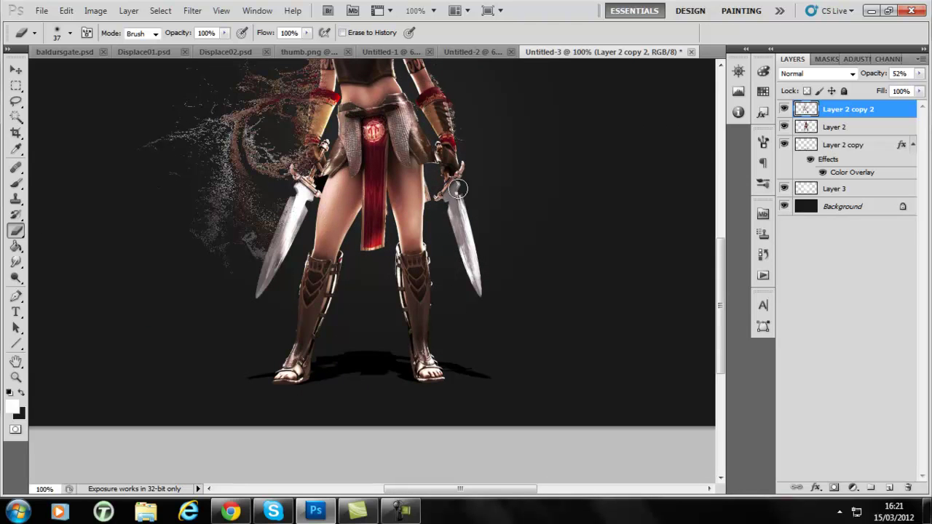
{"action": "scroll", "coordinate": [416, 201], "scroll_direction": "up", "scroll_amount": 4}
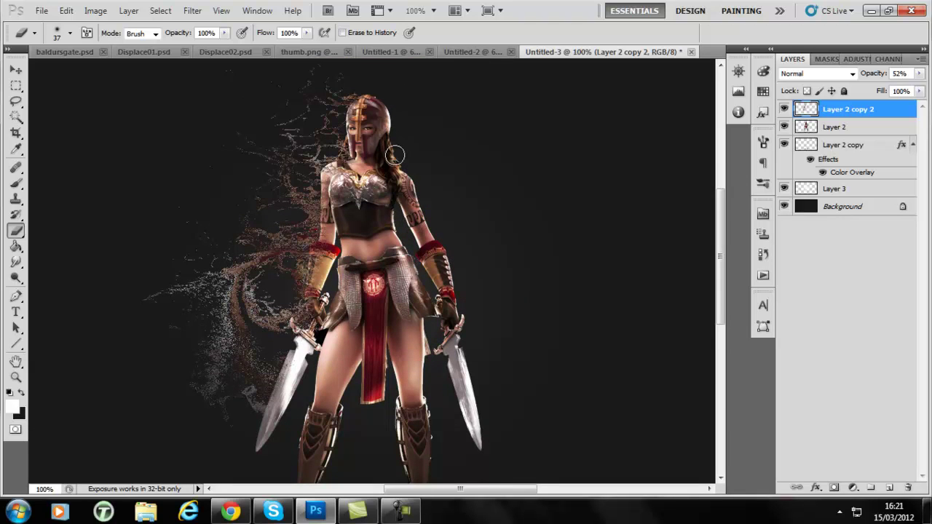
Enlarge the soft eraser to 189 px and fade the outer edges of the scattered fragments beside the warrior.
{"action": "right_click", "coordinate": [281, 402]}
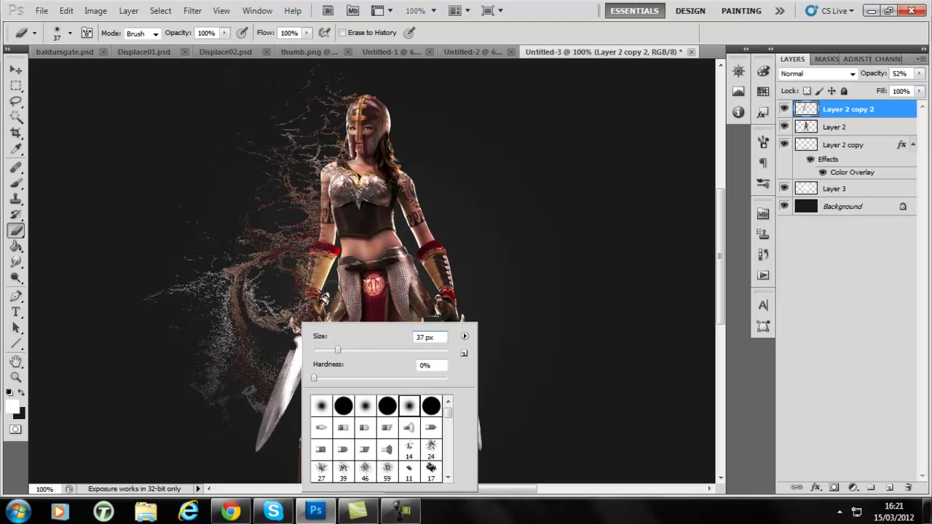
{"action": "left_click_drag", "start_coordinate": [405, 348], "coordinate": [411, 348]}
{"action": "mouse_move", "coordinate": [234, 193]}
{"action": "left_mouse_down"}
{"action": "mouse_move", "coordinate": [268, 222]}
{"action": "mouse_move", "coordinate": [264, 234]}
{"action": "mouse_move", "coordinate": [253, 211]}
{"action": "mouse_move", "coordinate": [184, 272]}
{"action": "mouse_move", "coordinate": [158, 265]}
{"action": "mouse_move", "coordinate": [154, 329]}
{"action": "mouse_move", "coordinate": [212, 415]}
{"action": "mouse_move", "coordinate": [179, 389]}
{"action": "left_mouse_up"}
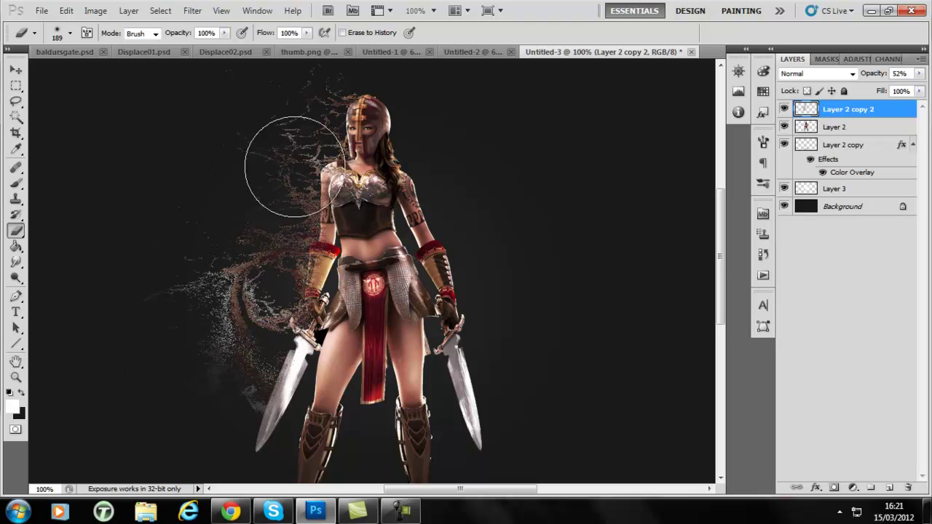
{"action": "mouse_move", "coordinate": [307, 150]}
{"action": "left_mouse_down"}
{"action": "mouse_move", "coordinate": [260, 133]}
{"action": "mouse_move", "coordinate": [282, 90]}
{"action": "mouse_move", "coordinate": [227, 126]}
{"action": "mouse_move", "coordinate": [282, 101]}
{"action": "mouse_move", "coordinate": [289, 141]}
{"action": "mouse_move", "coordinate": [321, 115]}
{"action": "mouse_move", "coordinate": [296, 119]}
{"action": "mouse_move", "coordinate": [318, 110]}
{"action": "mouse_move", "coordinate": [222, 120]}
{"action": "mouse_move", "coordinate": [196, 147]}
{"action": "mouse_move", "coordinate": [200, 139]}
{"action": "mouse_move", "coordinate": [227, 259]}
{"action": "left_mouse_up"}
{"action": "scroll", "coordinate": [256, 119], "scroll_direction": "up", "scroll_amount": 2}
{"action": "left_click_drag", "start_coordinate": [254, 296], "coordinate": [235, 289]}
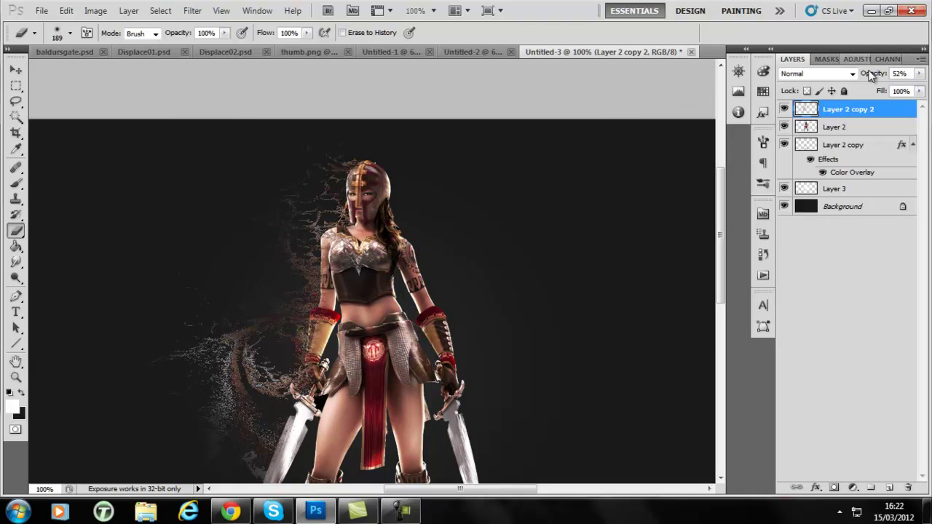
Raise the opacity of Layer 2 copy 2 to 100%.
{"action": "key", "text": "ctrl+alt+z"}
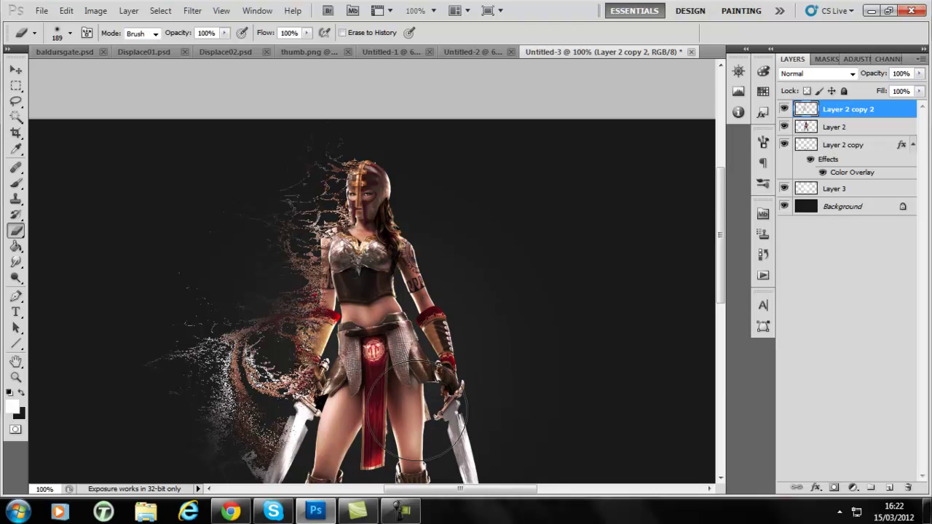
{"action": "key", "text": "ctrl+plus"}
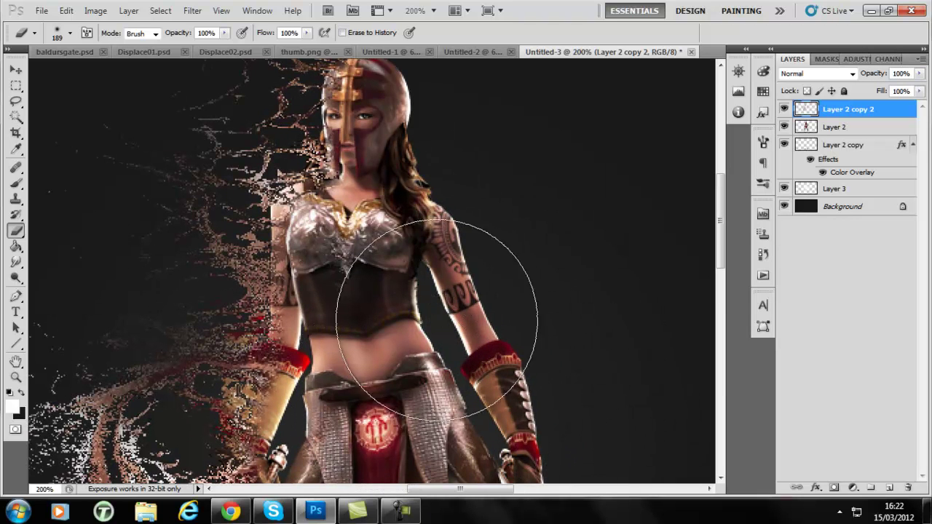
{"action": "key", "text": "ctrl+minus"}
Reduce the soft eraser's size to 63 px.
{"action": "right_click", "coordinate": [394, 324]}
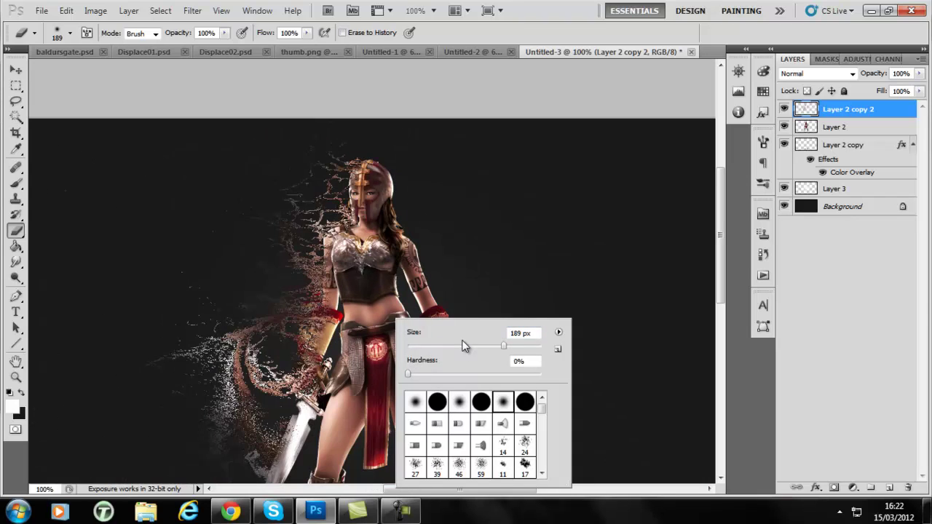
{"action": "key", "text": "Return"}
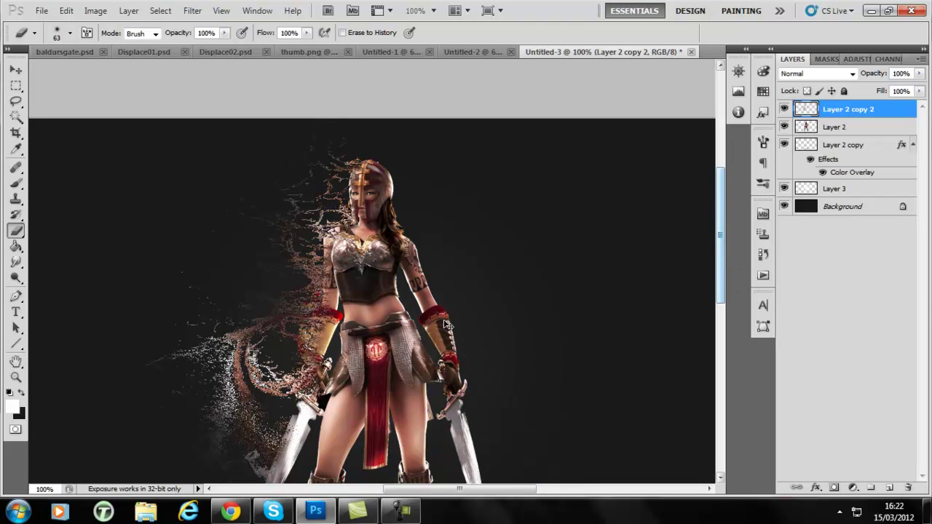
{"action": "key", "text": "ctrl+plus"}
{"action": "key", "text": "ctrl+plus"}
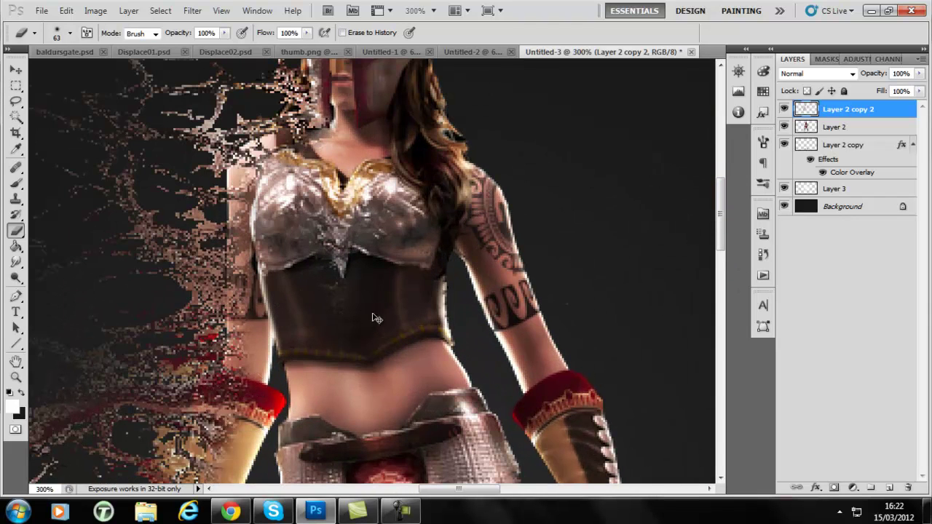
{"action": "key", "text": "ctrl+minus"}
Duplicate Layer 2, move the copy to the top of the layer stack and set its blend mode to Screen.
{"action": "left_click", "coordinate": [827, 127]}
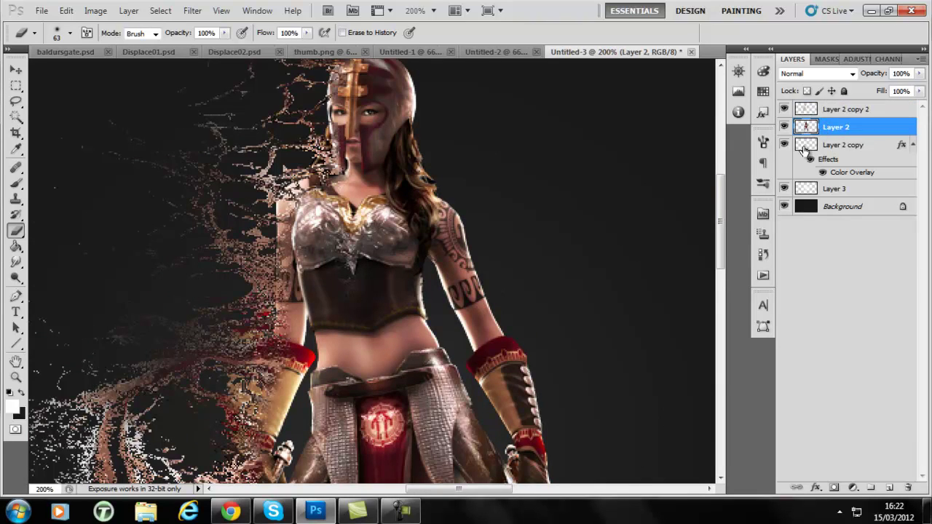
{"action": "key", "text": "ctrl+j"}
{"action": "left_click_drag", "start_coordinate": [828, 129], "coordinate": [835, 107]}
{"action": "left_click", "coordinate": [815, 74]}
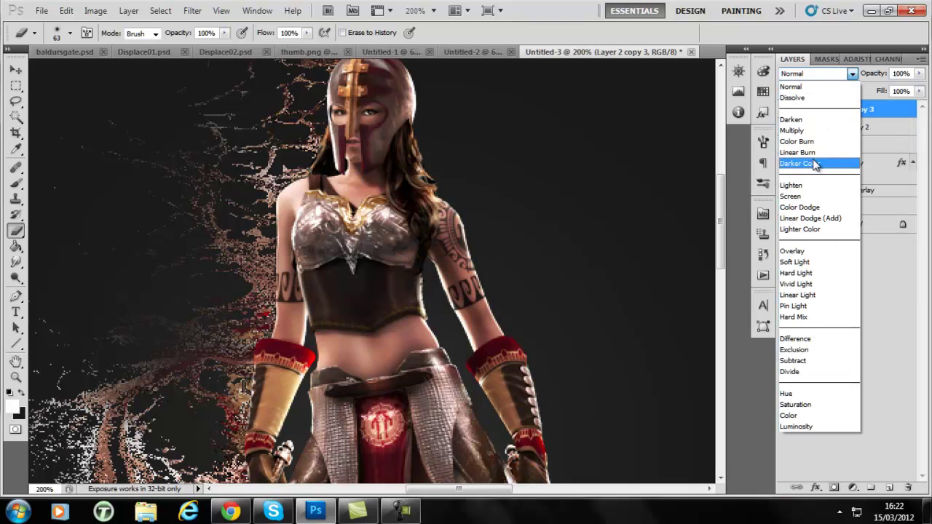
{"action": "left_click", "coordinate": [801, 196]}
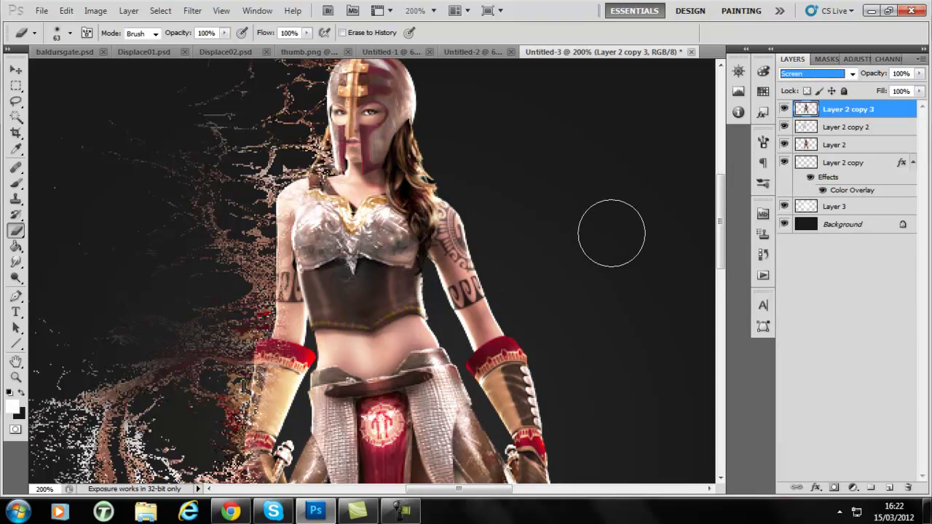
Examine the warrior at several zoom levels and compare the image with Layer 2 copy 3 hidden and shown.
{"action": "key", "text": "ctrl+minus"}
{"action": "key", "text": "ctrl+plus"}
{"action": "key", "text": "ctrl+plus"}
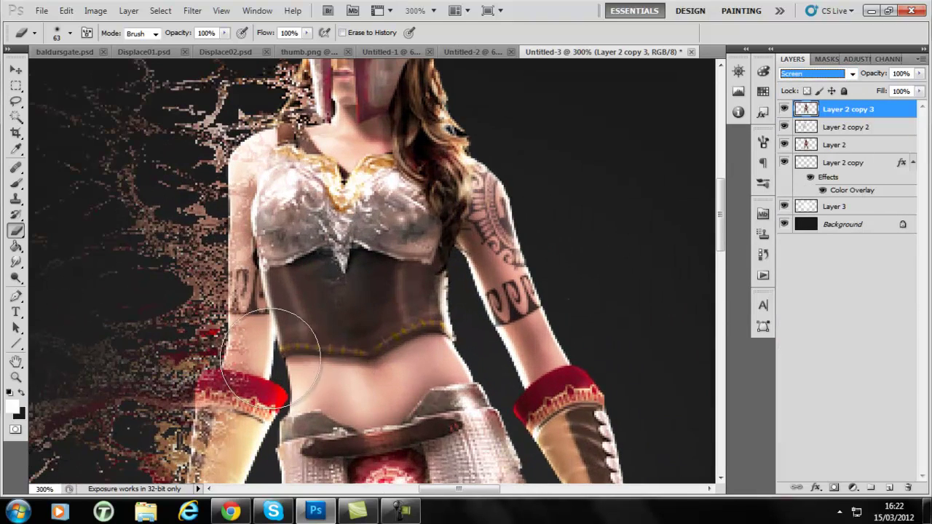
{"action": "key", "text": "ctrl+minus"}
{"action": "key", "text": "ctrl+minus"}
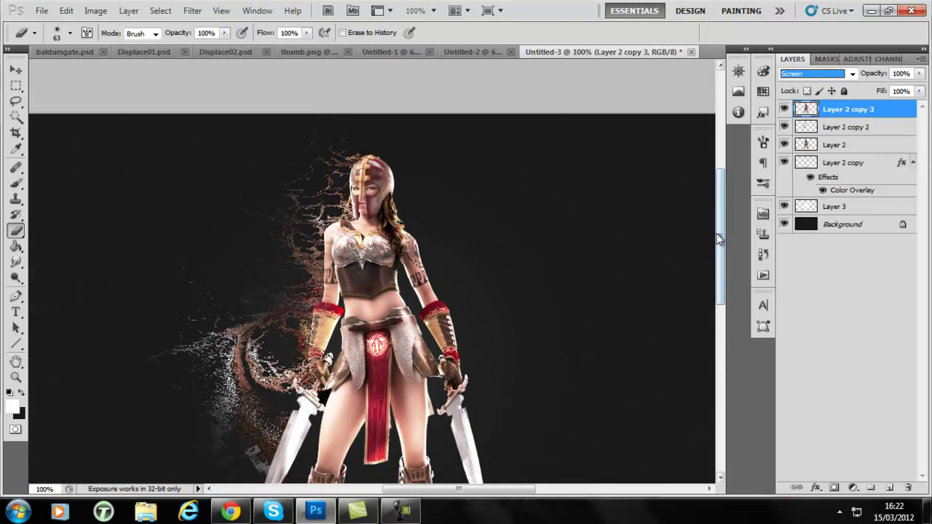
{"action": "mouse_move", "coordinate": [717, 233]}
{"action": "left_mouse_down"}
{"action": "mouse_move", "coordinate": [721, 265]}
{"action": "mouse_move", "coordinate": [720, 245]}
{"action": "left_mouse_up"}
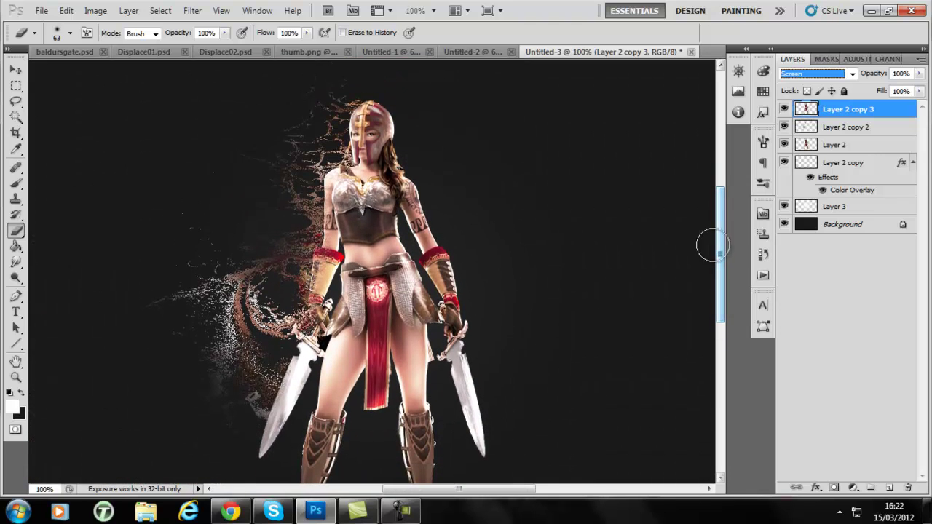
{"action": "key", "text": "ctrl+minus"}
{"action": "left_click", "coordinate": [783, 108]}
{"action": "left_click", "coordinate": [784, 108]}
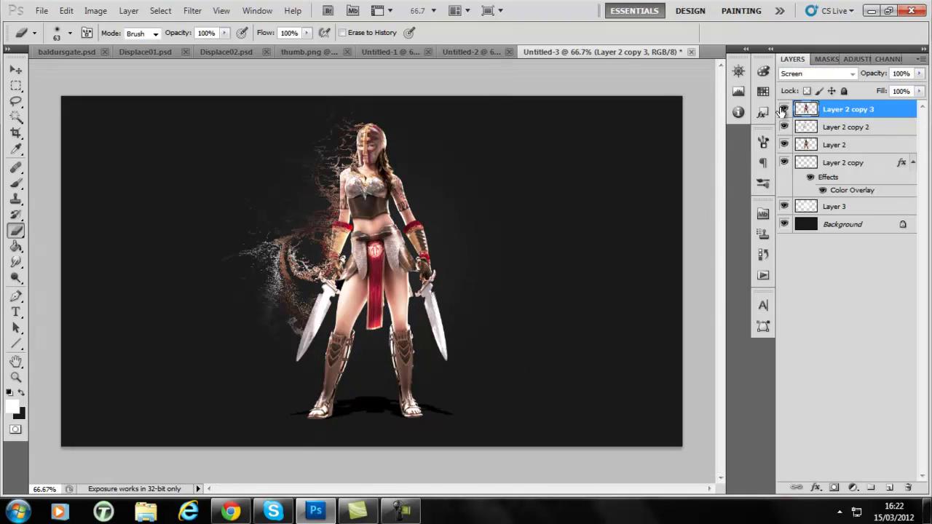
{"action": "left_click", "coordinate": [783, 108]}
Try several blend modes on the fragment layer, Layer 2 copy 2, and settle on Divide.
{"action": "left_click", "coordinate": [834, 128]}
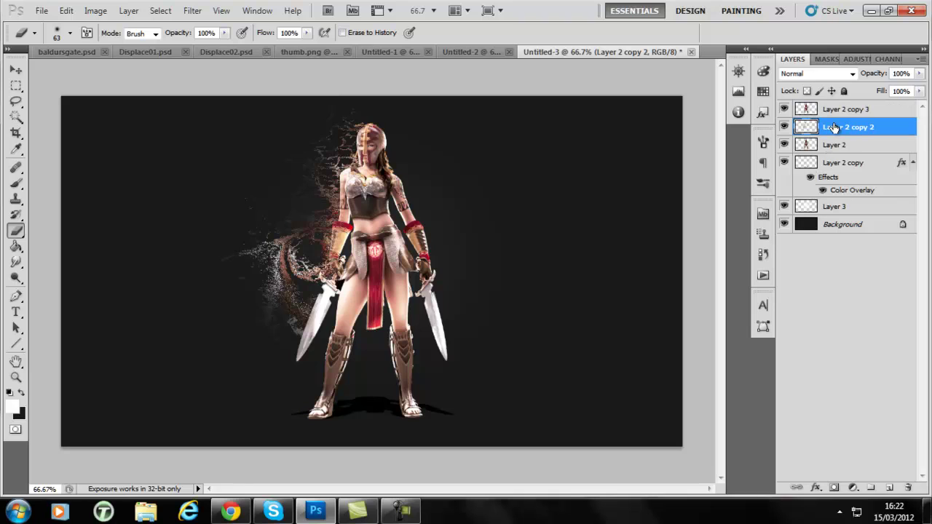
{"action": "left_click", "coordinate": [822, 74]}
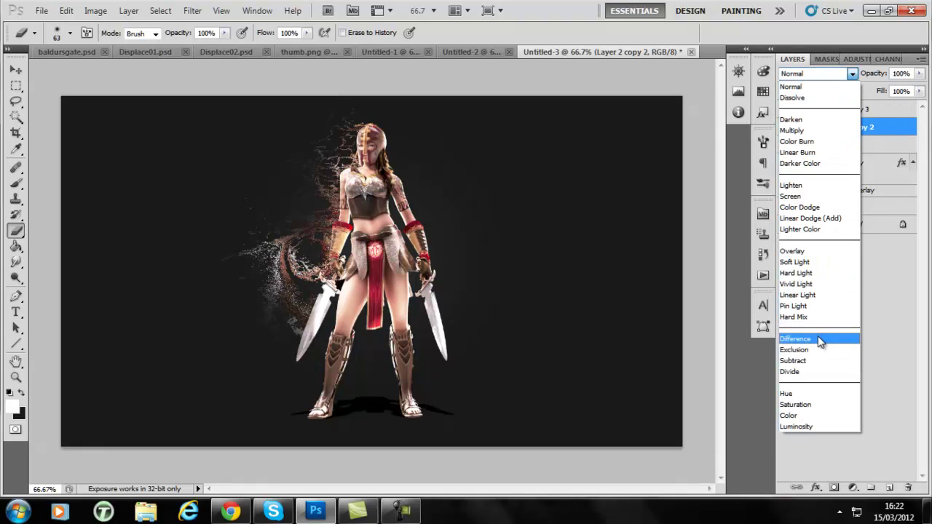
{"action": "left_click", "coordinate": [819, 342]}
{"action": "key", "text": "Down"}
{"action": "key", "text": "Down"}
{"action": "key", "text": "Down"}
{"action": "key", "text": "Down"}
{"action": "key", "text": "Down"}
{"action": "key", "text": "Down"}
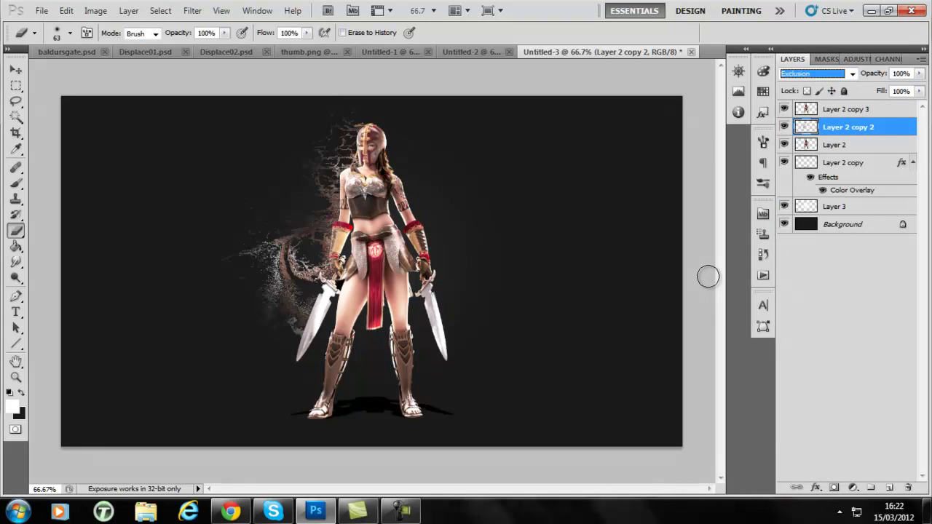
{"action": "key", "text": "Down"}
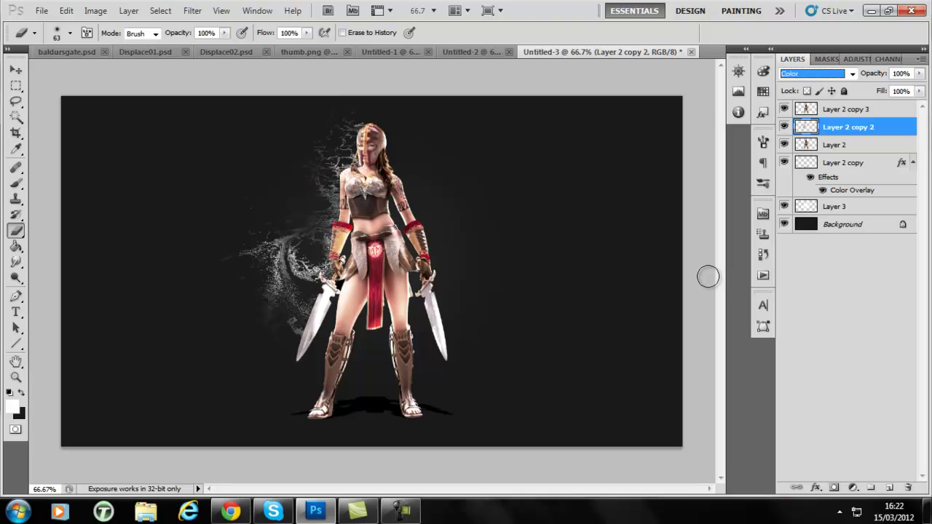
{"action": "key", "text": "Up"}
{"action": "key", "text": "Up"}
{"action": "key", "text": "Up"}
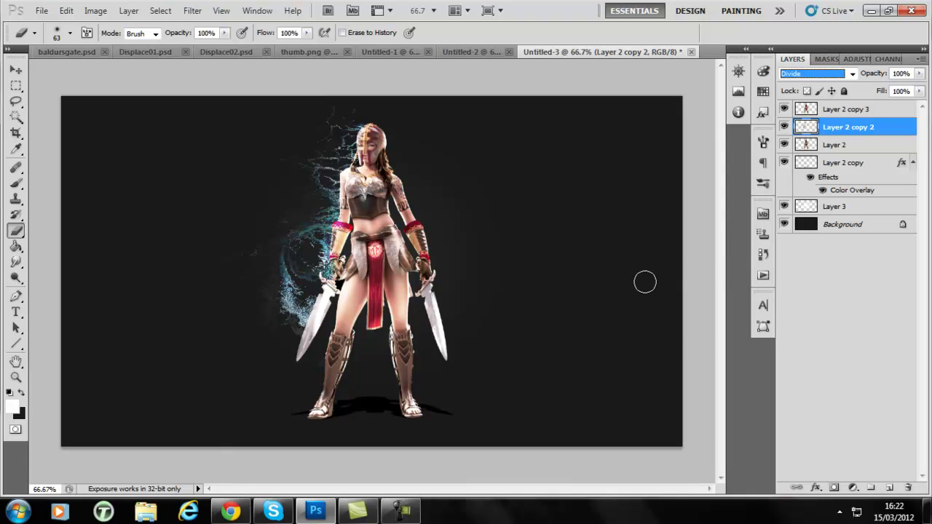
{"action": "key", "text": "Return"}
Inspect the recoloured fragments and add a new empty layer directly above Layer 2 copy.
{"action": "key", "text": "ctrl+plus"}
{"action": "scroll", "coordinate": [537, 300], "scroll_direction": "up", "scroll_amount": 5}
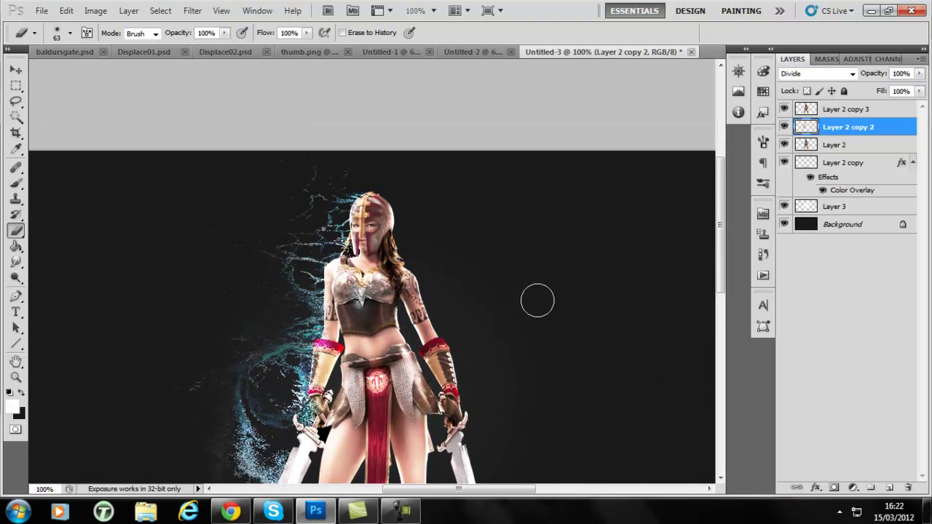
{"action": "key", "text": "ctrl+plus"}
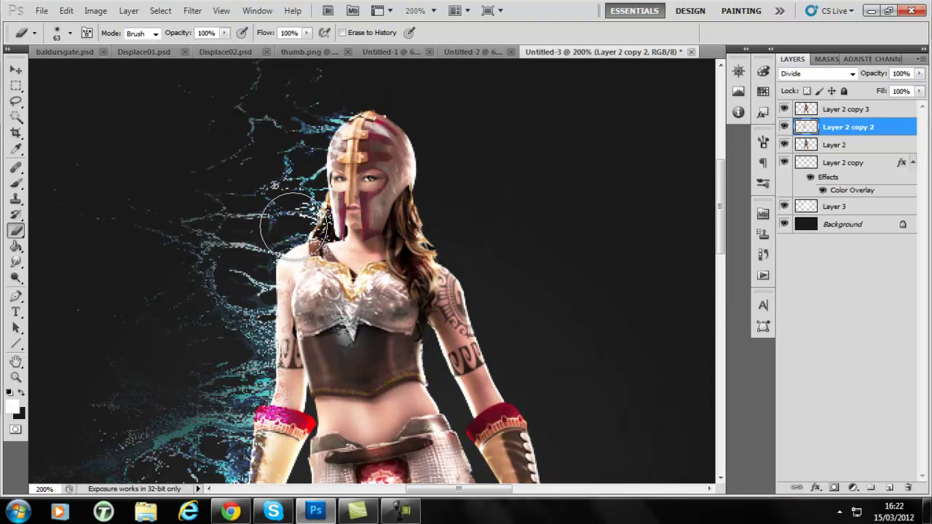
{"action": "key", "text": "ctrl+minus"}
{"action": "key", "text": "ctrl+minus"}
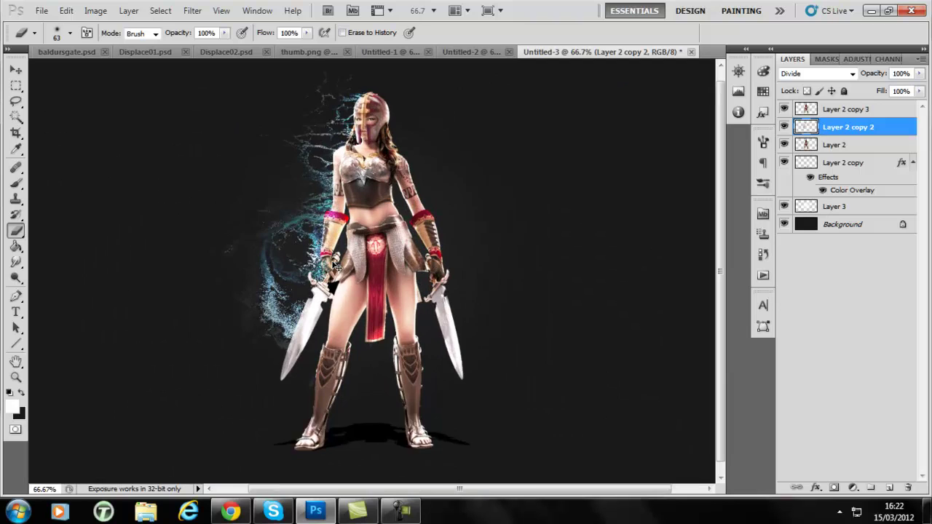
{"action": "key", "text": "ctrl+plus"}
{"action": "left_click", "coordinate": [834, 165]}
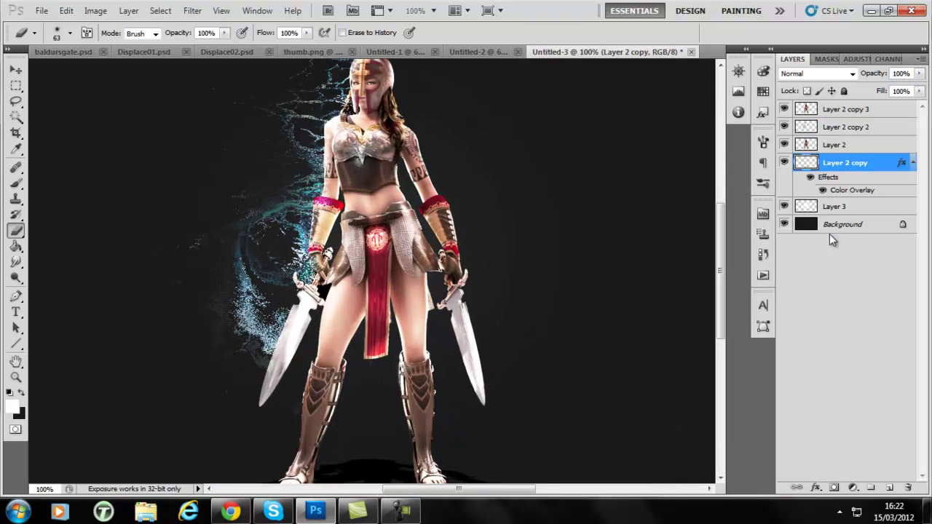
{"action": "left_click", "coordinate": [887, 488]}
Stamp white spatter around the warrior on the new layer with the 616 px spatter brush tip.
{"action": "left_click", "coordinate": [16, 183]}
{"action": "right_click", "coordinate": [342, 268]}
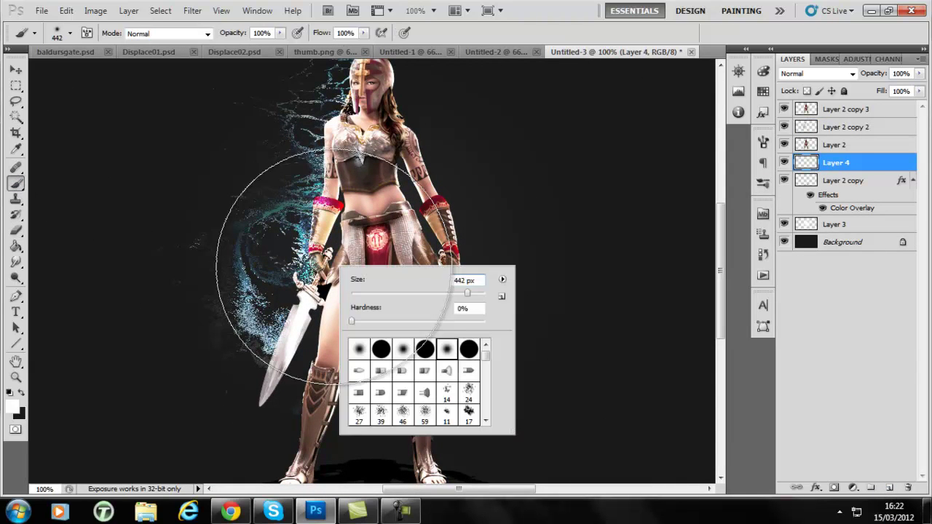
{"action": "left_click_drag", "start_coordinate": [486, 362], "coordinate": [482, 421]}
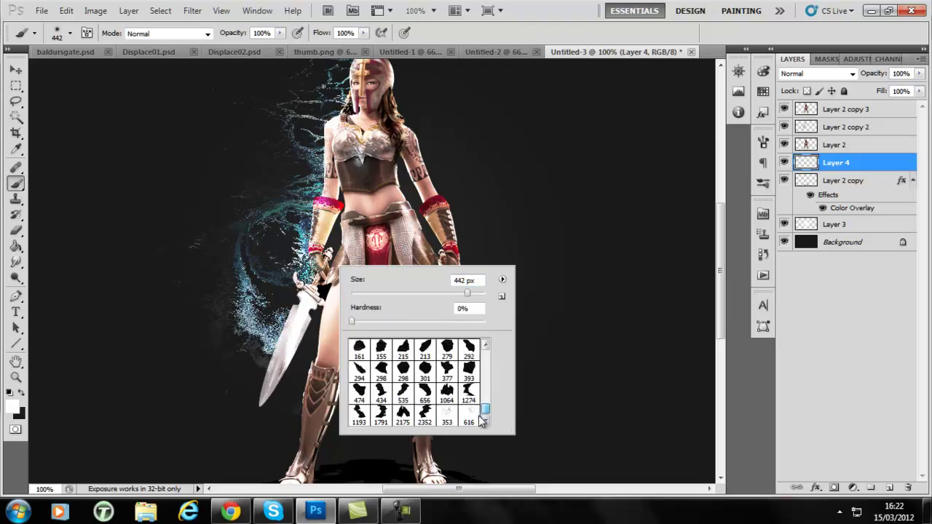
{"action": "left_click", "coordinate": [477, 417]}
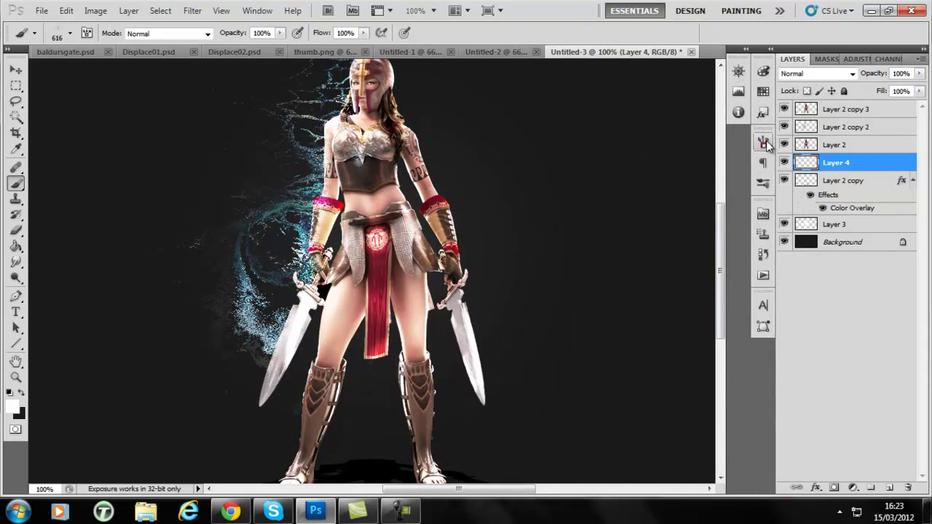
{"action": "left_click", "coordinate": [763, 142]}
{"action": "left_click", "coordinate": [525, 202]}
{"action": "left_click", "coordinate": [526, 187]}
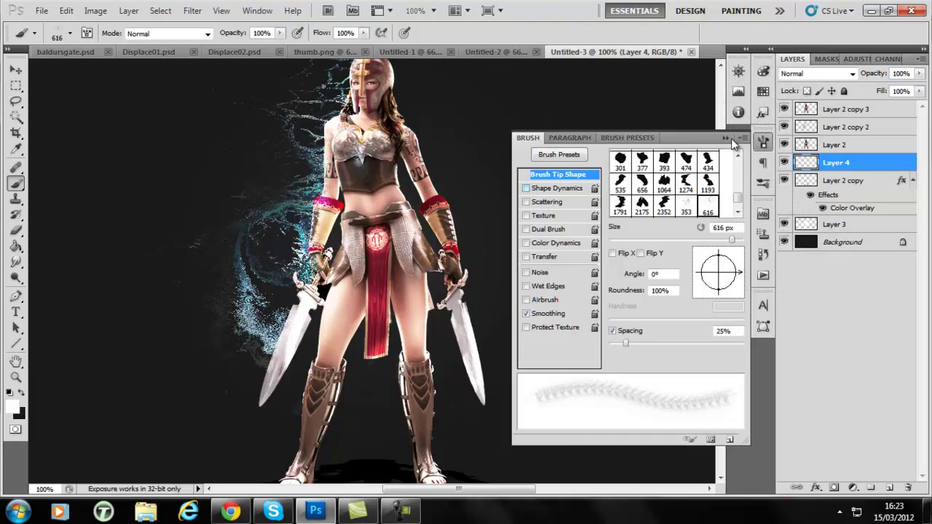
{"action": "left_click", "coordinate": [724, 139]}
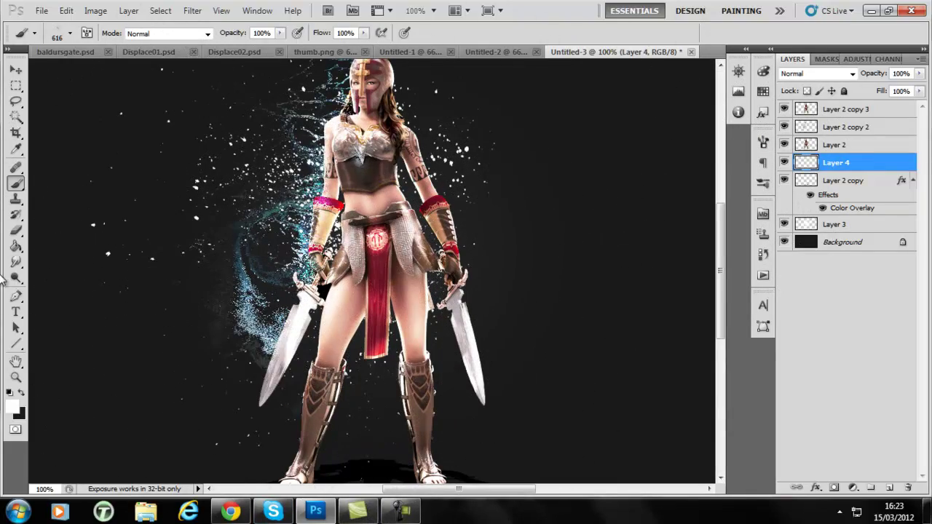
Erase the spatter opposite the dispersion side, then use a 197 px soft eraser to fade the specks around the sword and outer edge.
{"action": "left_click", "coordinate": [16, 230]}
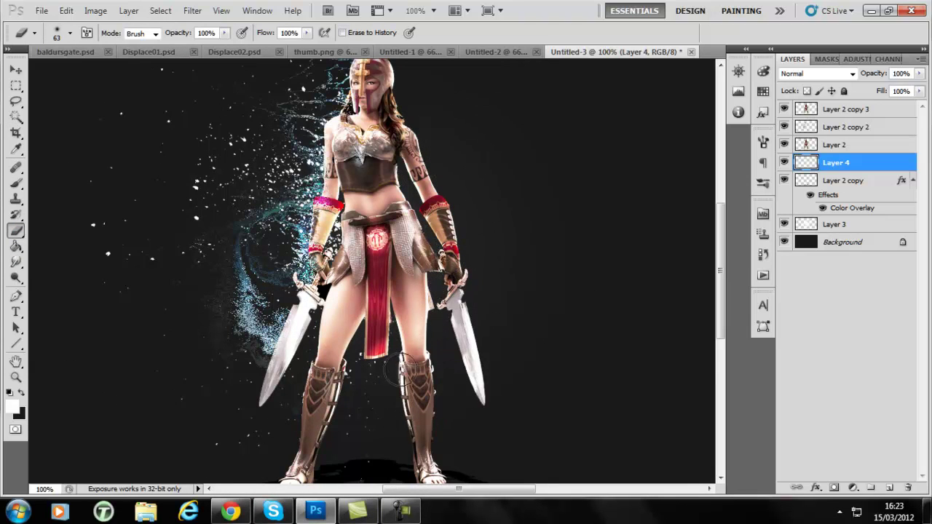
{"action": "right_click", "coordinate": [339, 376]}
{"action": "left_click_drag", "start_coordinate": [396, 353], "coordinate": [452, 354]}
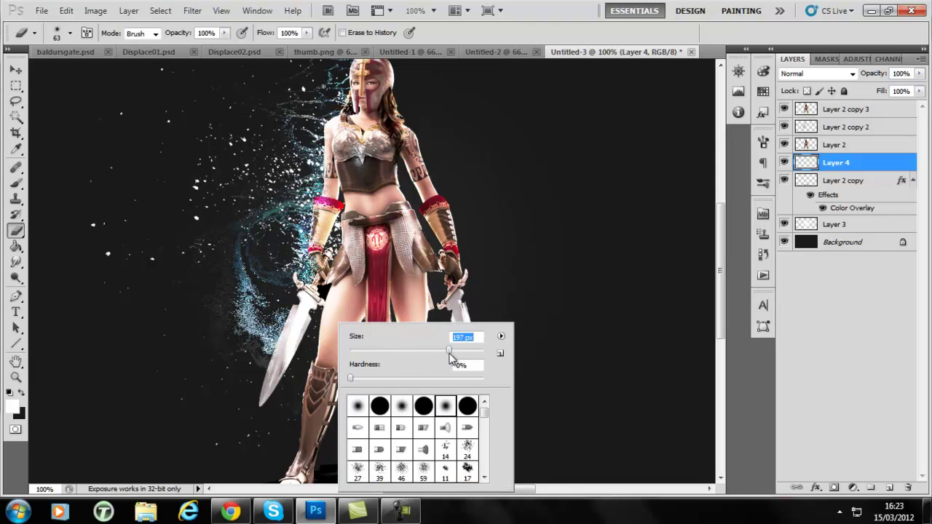
{"action": "mouse_move", "coordinate": [287, 424]}
{"action": "left_mouse_down"}
{"action": "mouse_move", "coordinate": [180, 356]}
{"action": "mouse_move", "coordinate": [236, 471]}
{"action": "mouse_move", "coordinate": [165, 398]}
{"action": "mouse_move", "coordinate": [67, 225]}
{"action": "left_mouse_up"}
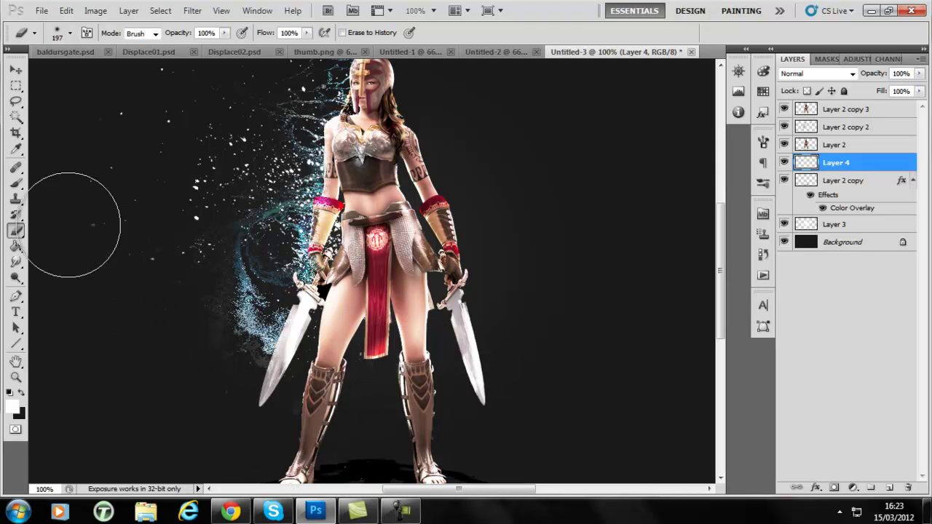
Move the spatter layer slightly toward the warrior and lower its opacity to 33%.
{"action": "left_click", "coordinate": [15, 69]}
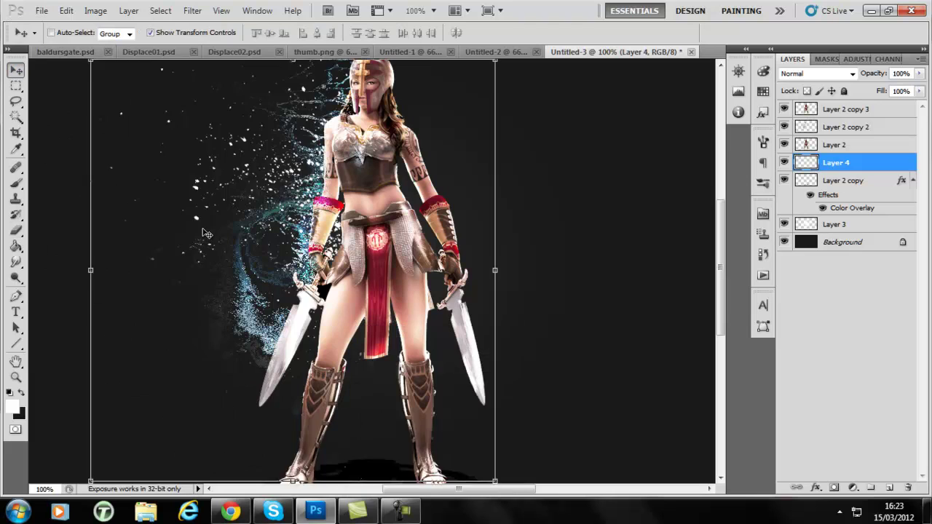
{"action": "scroll", "coordinate": [202, 229], "scroll_direction": "up", "scroll_amount": 3}
{"action": "left_click_drag", "start_coordinate": [332, 226], "coordinate": [337, 235]}
{"action": "left_click", "coordinate": [16, 88]}
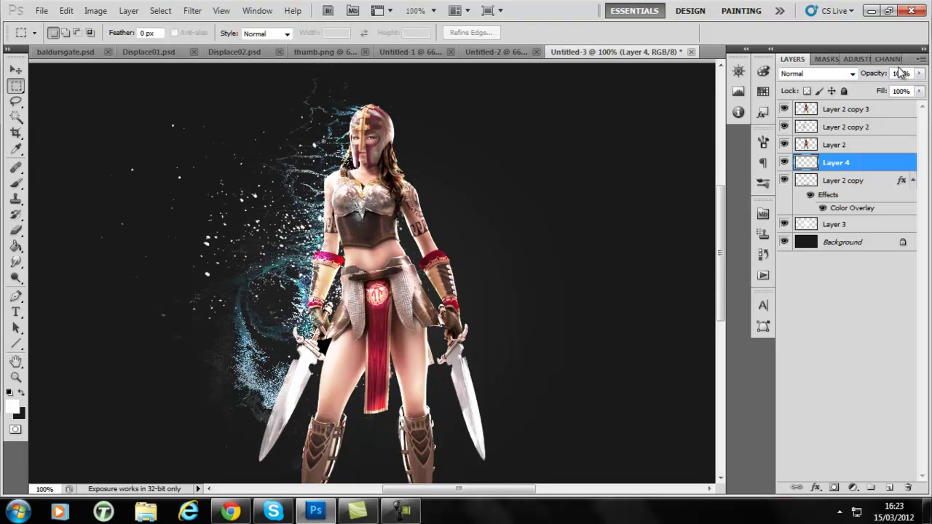
{"action": "left_click_drag", "start_coordinate": [822, 81], "coordinate": [894, 79]}
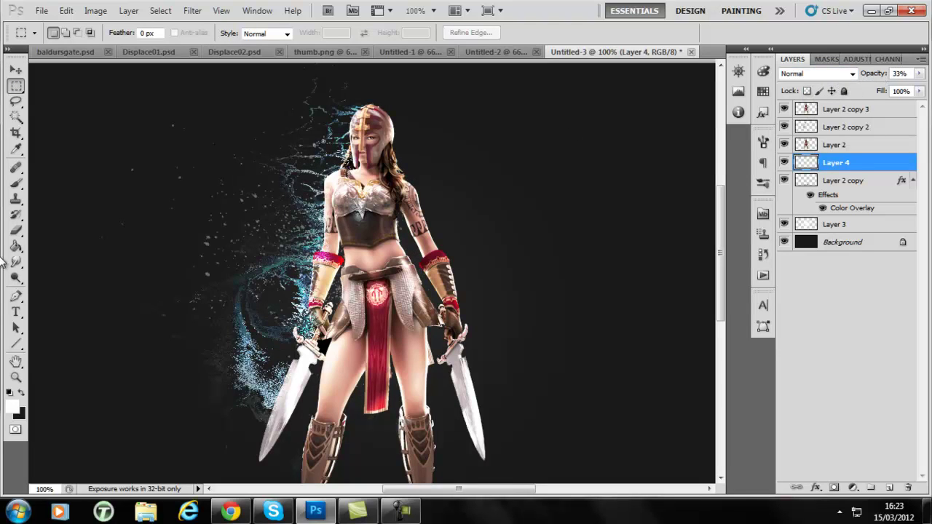
Fade the outer spatter with a soft eraser enlarged to 391 px and 569 px, and set Layer 4's opacity to 45%.
{"action": "left_click", "coordinate": [15, 232]}
{"action": "right_click", "coordinate": [201, 272]}
{"action": "left_click_drag", "start_coordinate": [273, 273], "coordinate": [269, 273]}
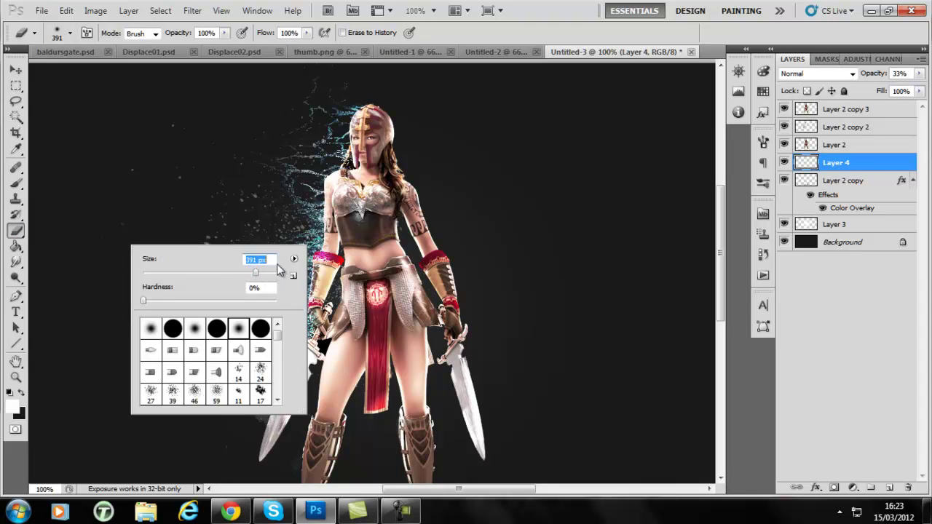
{"action": "key", "text": "Return"}
{"action": "key", "text": "ctrl+minus"}
{"action": "right_click", "coordinate": [211, 282]}
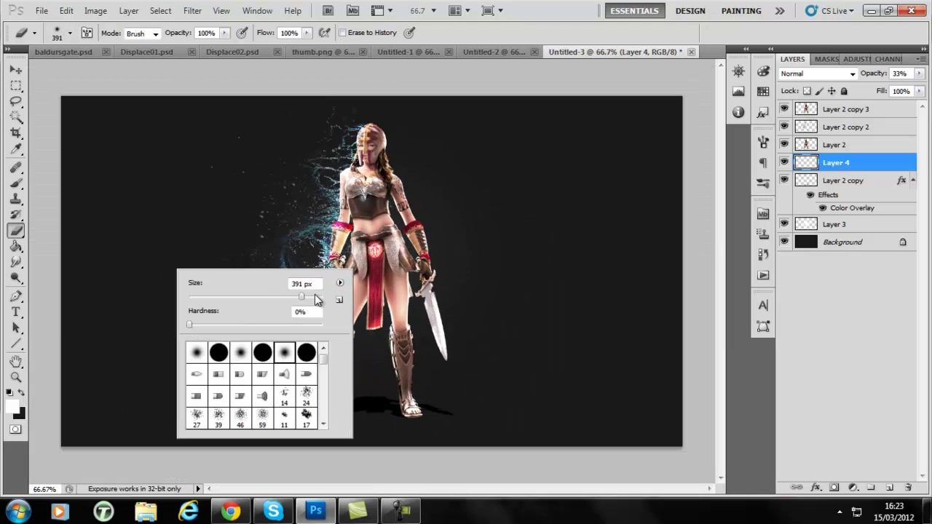
{"action": "left_click", "coordinate": [314, 296]}
{"action": "key", "text": "Return"}
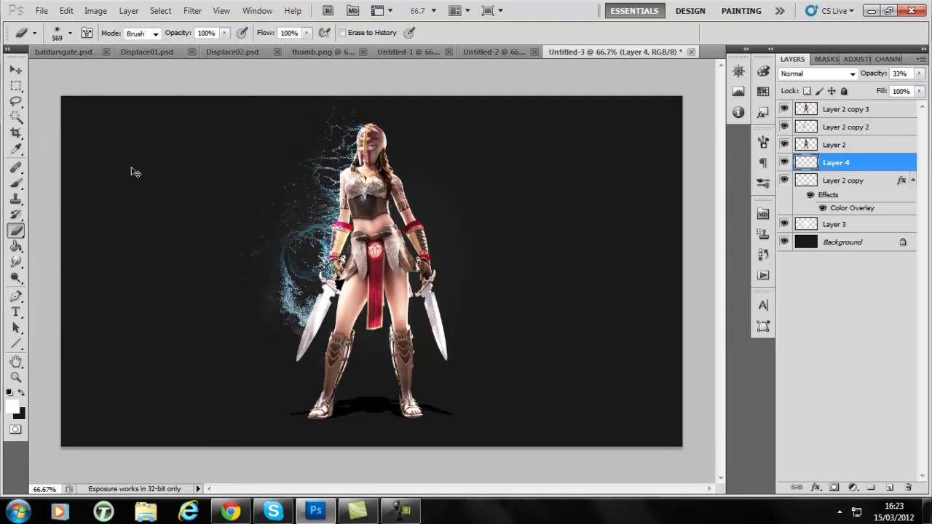
{"action": "key", "text": "ctrl+plus"}
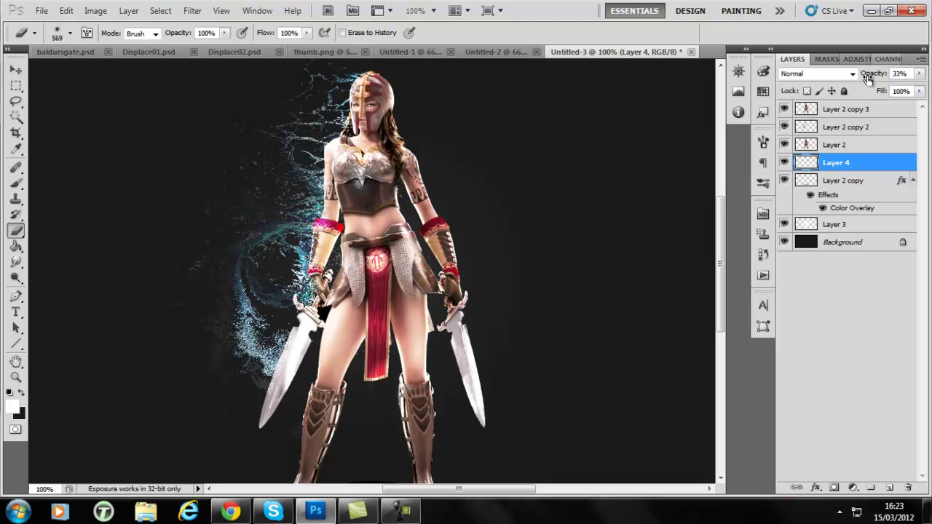
{"action": "left_click_drag", "start_coordinate": [867, 80], "coordinate": [870, 78]}
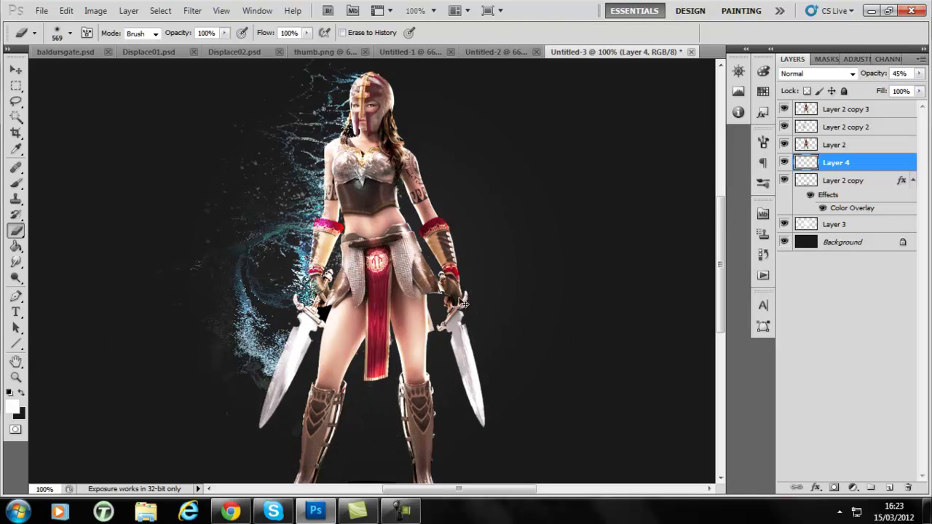
Switch to the Brush tool and pick the 353 px spatter tip for Layer 4.
{"action": "key", "text": "ctrl+minus"}
{"action": "key", "text": "ctrl+plus"}
{"action": "scroll", "coordinate": [328, 259], "scroll_direction": "up", "scroll_amount": 2}
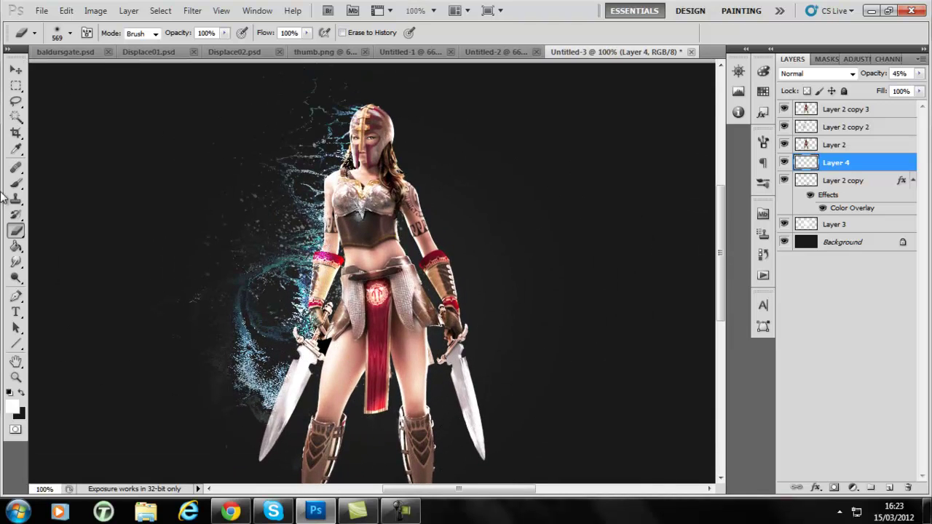
{"action": "key", "text": "b"}
{"action": "right_click", "coordinate": [306, 284]}
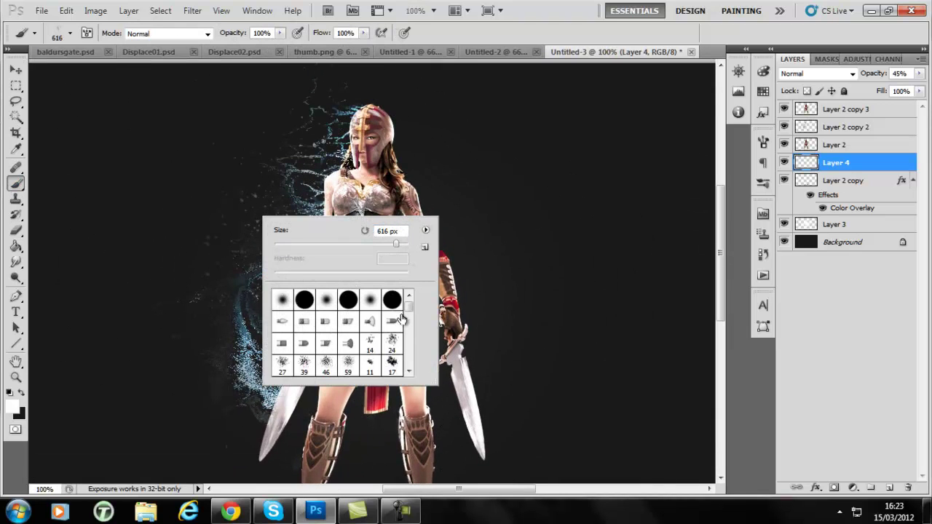
{"action": "left_click_drag", "start_coordinate": [409, 303], "coordinate": [408, 366]}
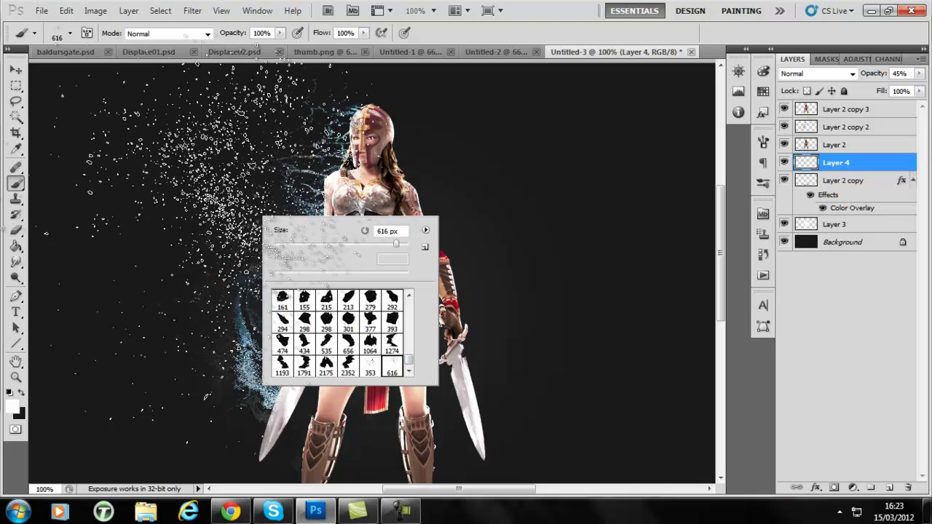
{"action": "double_click", "coordinate": [370, 364]}
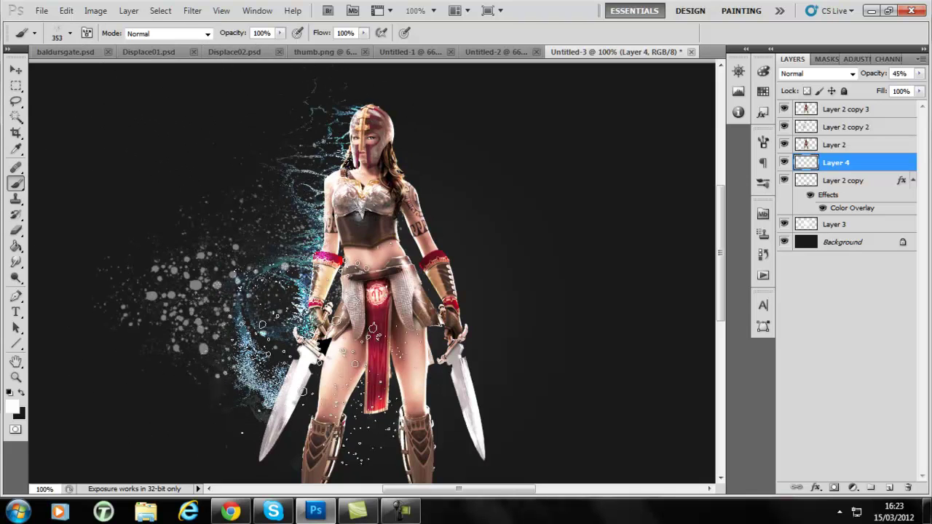
Reduce the spatter tip's size to 149 px and stamp extra white specks on Layer 4 beside the warrior's arm.
{"action": "right_click", "coordinate": [354, 295]}
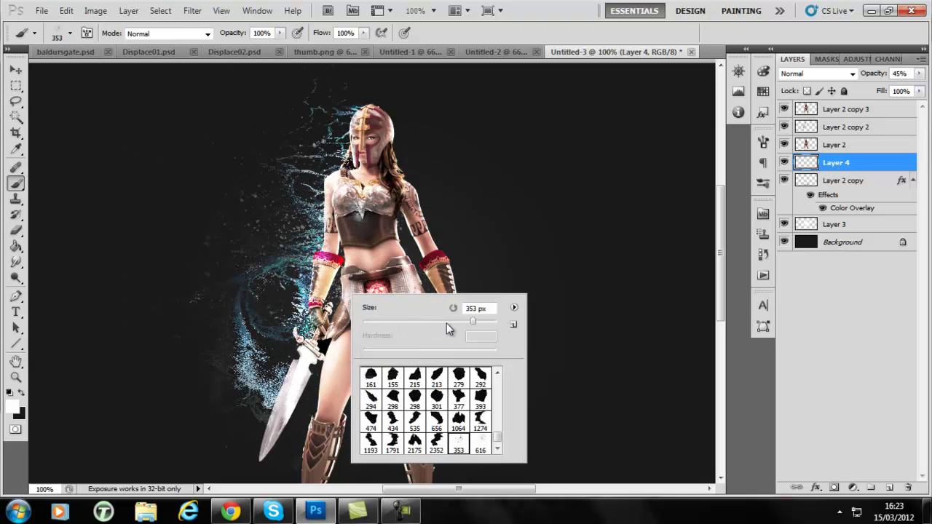
{"action": "double_click", "coordinate": [477, 308]}
{"action": "type", "text": "149"}
{"action": "key", "text": "Return"}
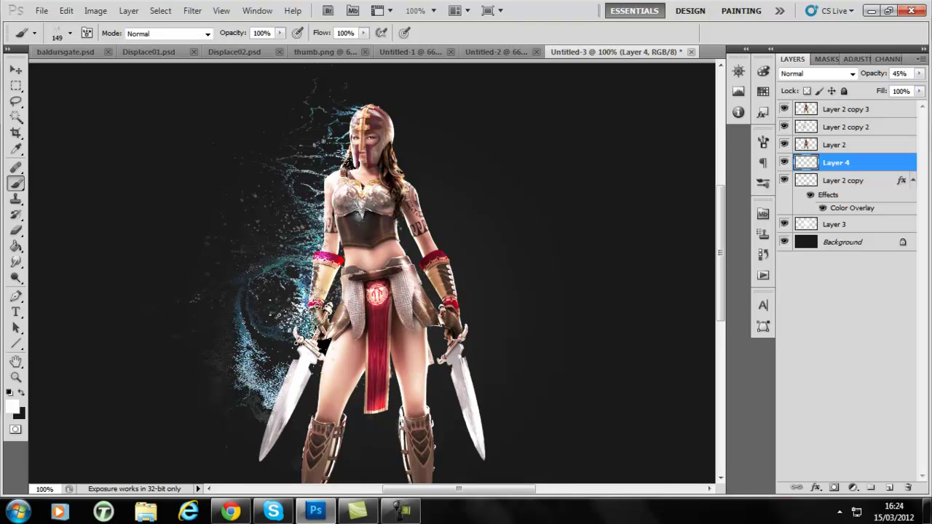
Add a Gradient Map adjustment above Layer 2 copy 3 and reverse its gradient.
{"action": "key", "text": "ctrl+minus"}
{"action": "key", "text": "ctrl+plus"}
{"action": "key", "text": "ctrl+minus"}
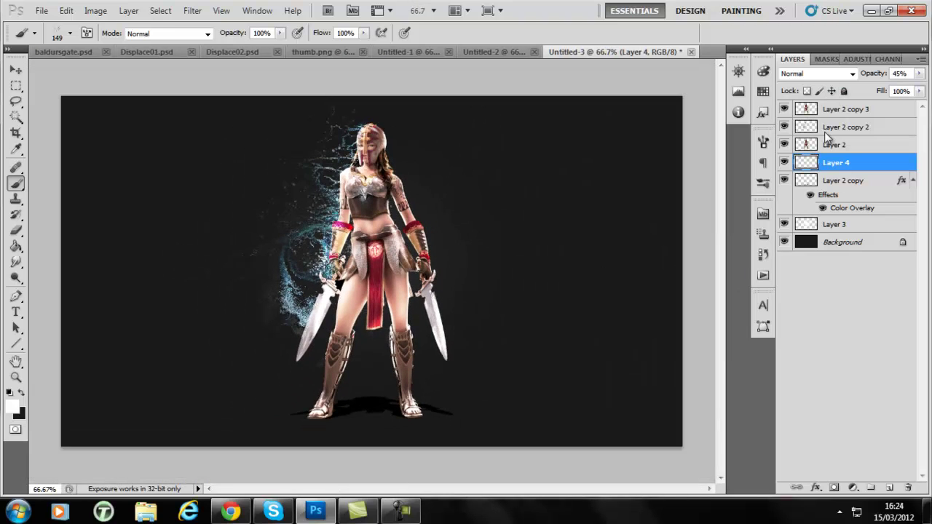
{"action": "left_click", "coordinate": [837, 113]}
{"action": "left_click", "coordinate": [853, 488]}
{"action": "left_click", "coordinate": [811, 460]}
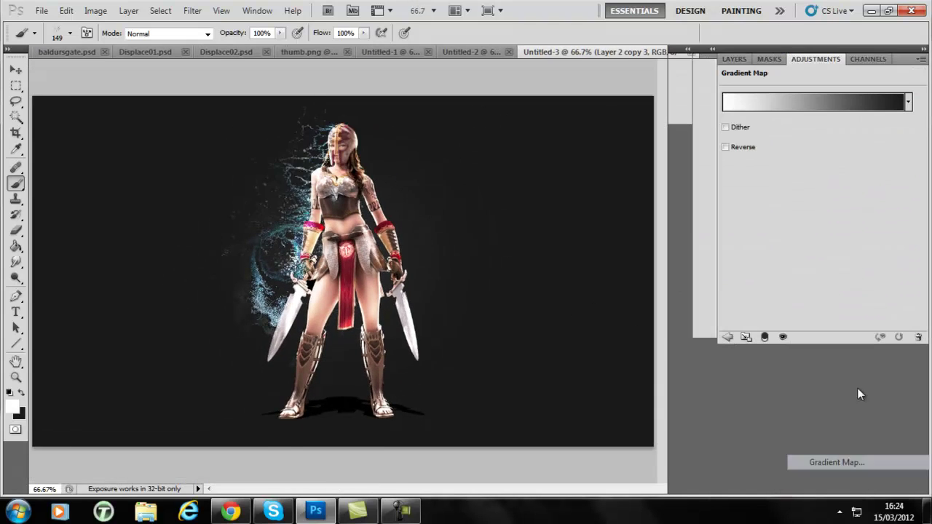
{"action": "left_click", "coordinate": [725, 147]}
Edit the map's gradient, adding a colour stop at 32% in bright cyan (R 0, G 210, B 255).
{"action": "left_click", "coordinate": [785, 109]}
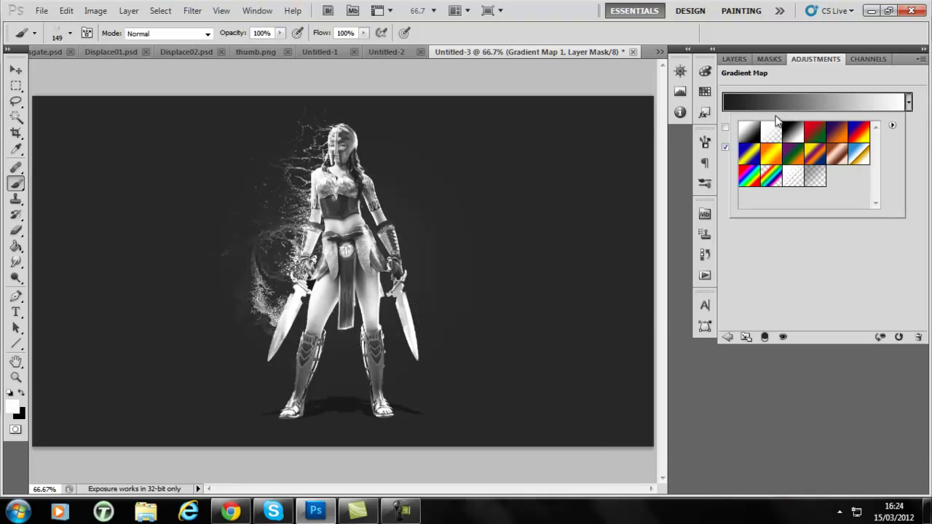
{"action": "left_click", "coordinate": [778, 103]}
{"action": "left_click", "coordinate": [695, 397]}
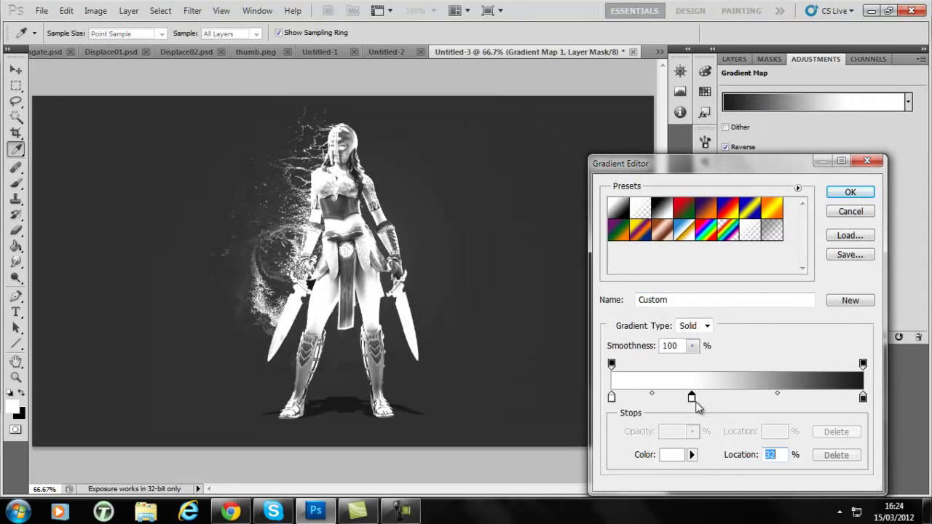
{"action": "left_click", "coordinate": [675, 455]}
{"action": "left_click", "coordinate": [805, 391]}
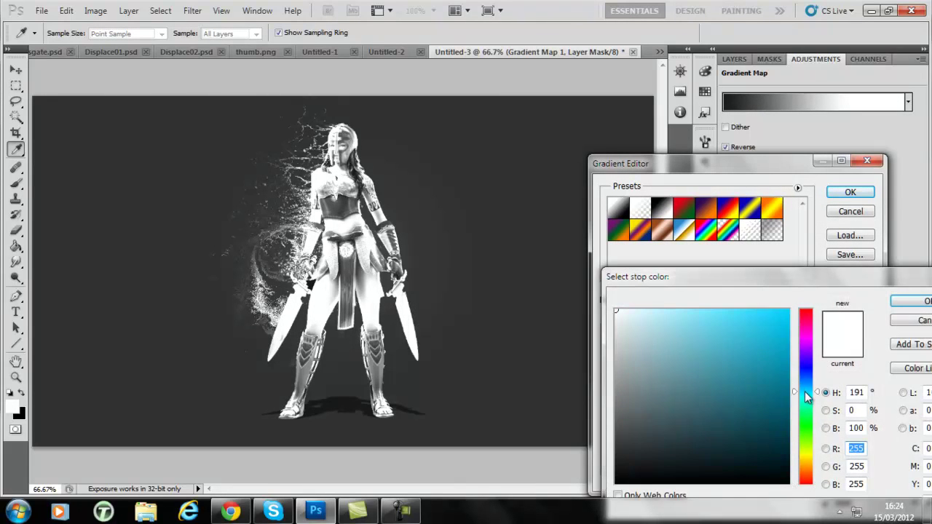
{"action": "left_click_drag", "start_coordinate": [779, 358], "coordinate": [808, 285]}
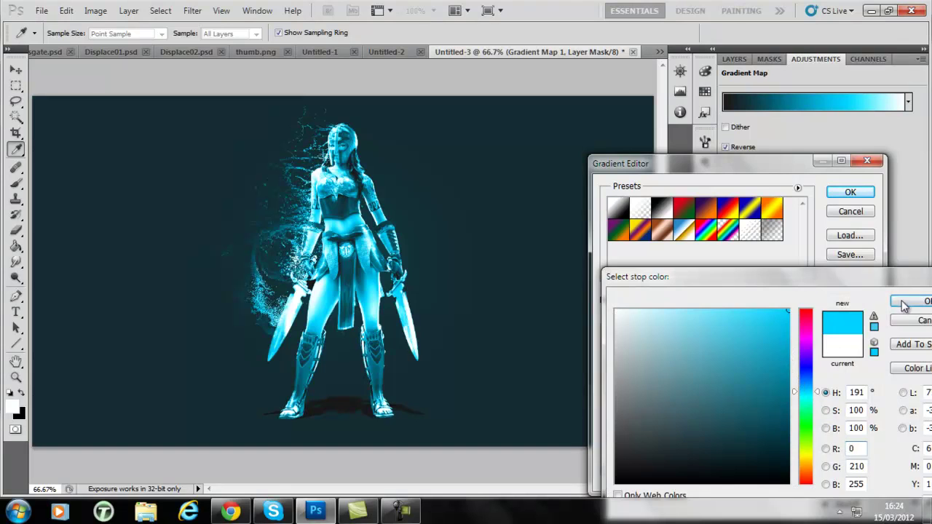
{"action": "left_click", "coordinate": [903, 306]}
{"action": "left_click", "coordinate": [864, 192]}
Try different blend modes on the Gradient Map 1 layer and settle on Lighten.
{"action": "left_click", "coordinate": [742, 56]}
{"action": "left_click", "coordinate": [795, 75]}
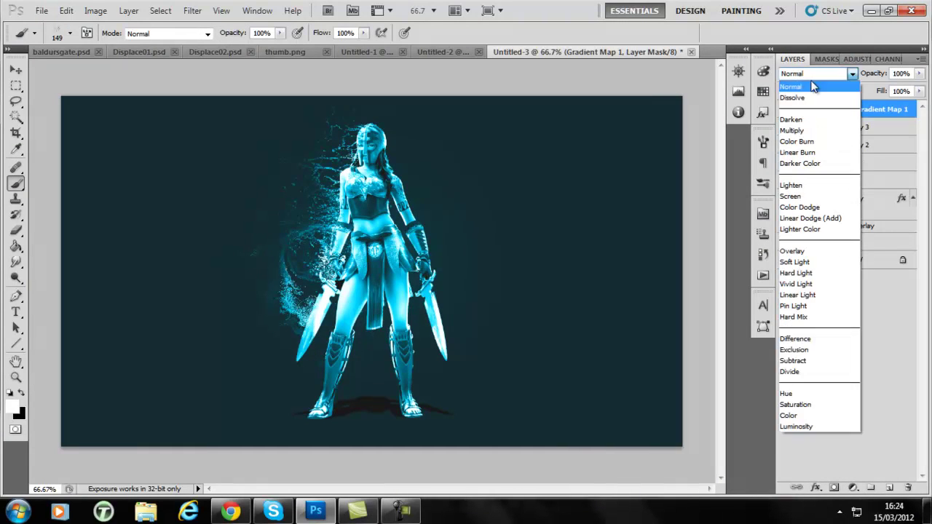
{"action": "left_click", "coordinate": [797, 118]}
{"action": "key", "text": "ctrl+plus"}
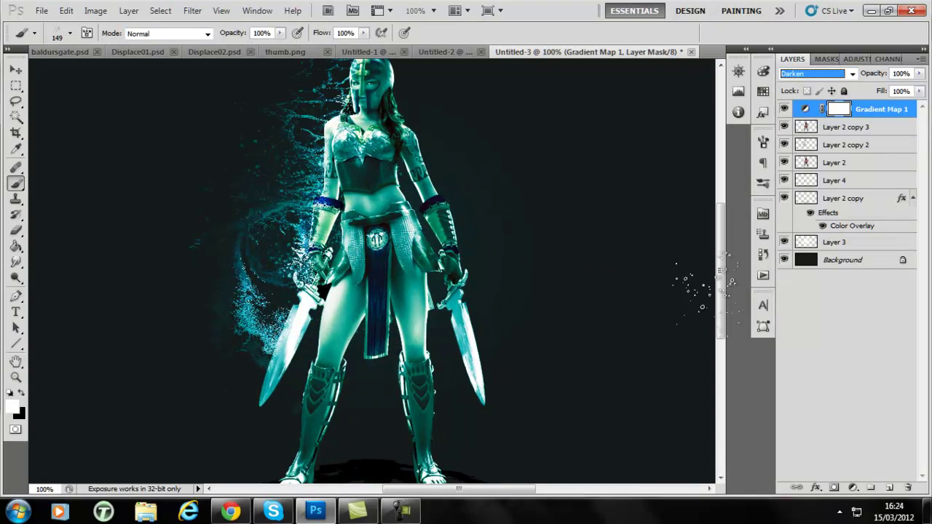
{"action": "left_click_drag", "start_coordinate": [719, 292], "coordinate": [727, 263]}
{"action": "key", "text": "Down"}
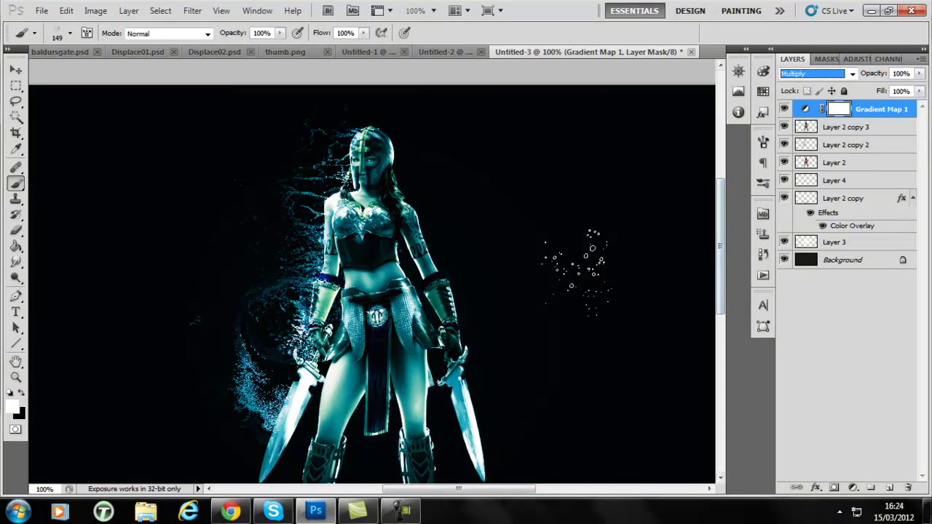
{"action": "key", "text": "ctrl+minus"}
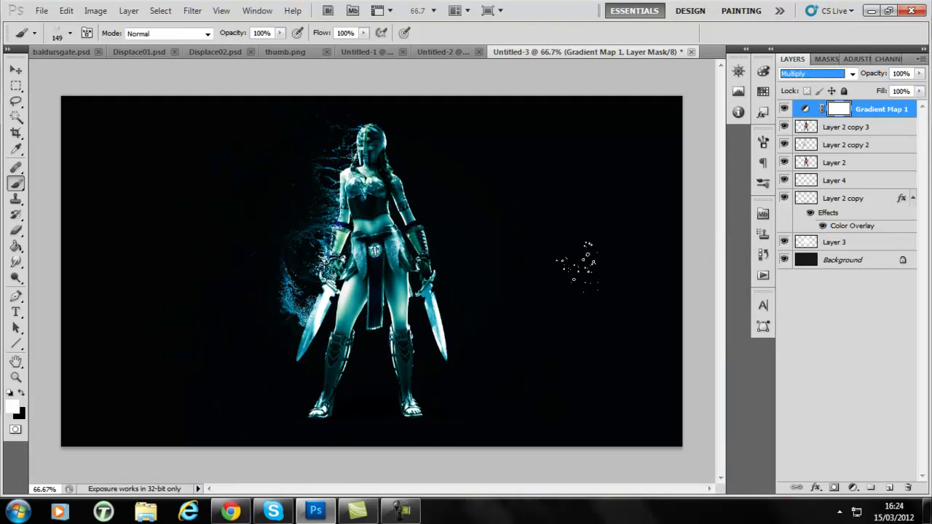
{"action": "key", "text": "Down"}
{"action": "key", "text": "ctrl+plus"}
{"action": "key", "text": "Down"}
{"action": "key", "text": "Down"}
{"action": "key", "text": "Down"}
{"action": "key", "text": "Down"}
{"action": "key", "text": "Down"}
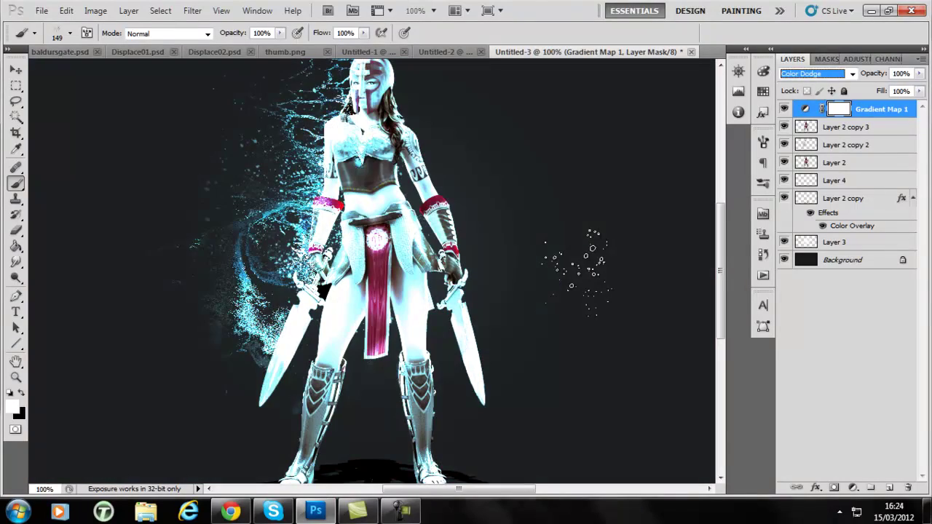
{"action": "key", "text": "Down"}
{"action": "key", "text": "Down"}
{"action": "key", "text": "Down"}
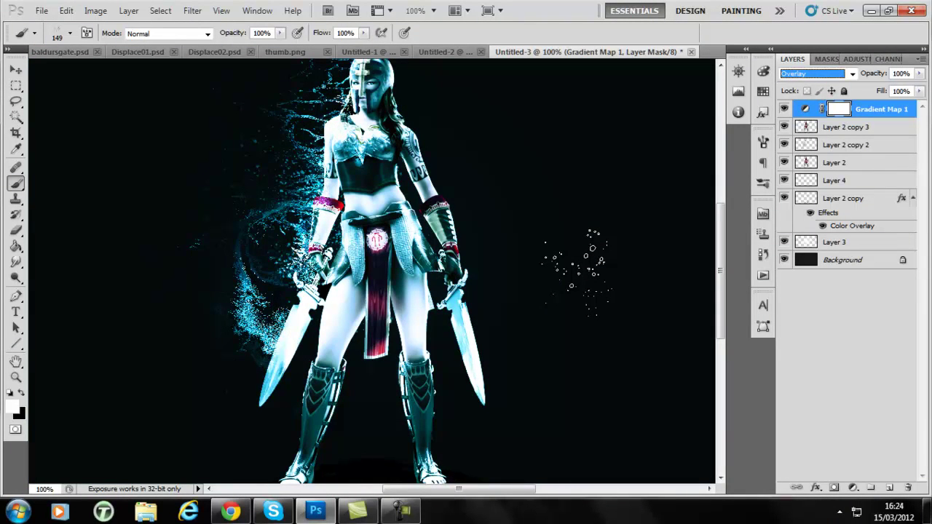
{"action": "key", "text": "Down"}
{"action": "key", "text": "Down"}
{"action": "key", "text": "Up"}
{"action": "key", "text": "ctrl+minus"}
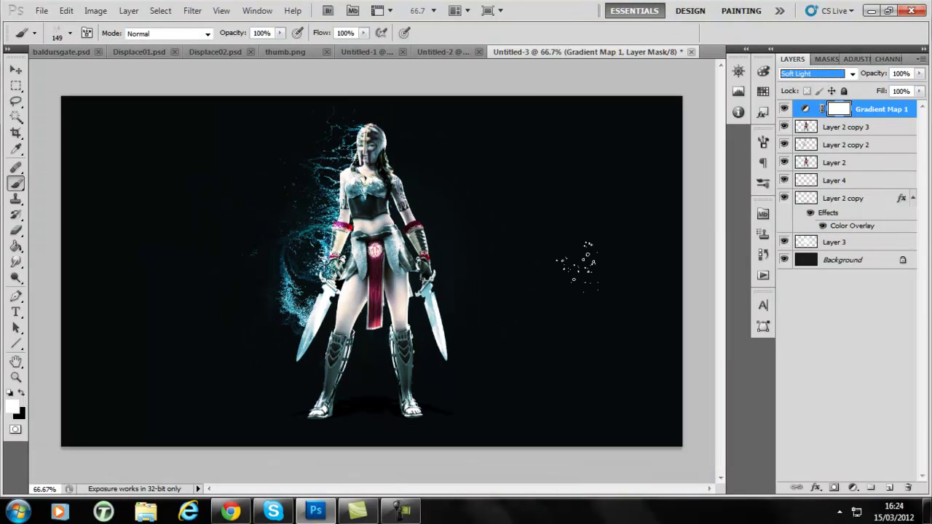
{"action": "key", "text": "Down"}
{"action": "key", "text": "Down"}
{"action": "key", "text": "Down"}
{"action": "key", "text": "Down"}
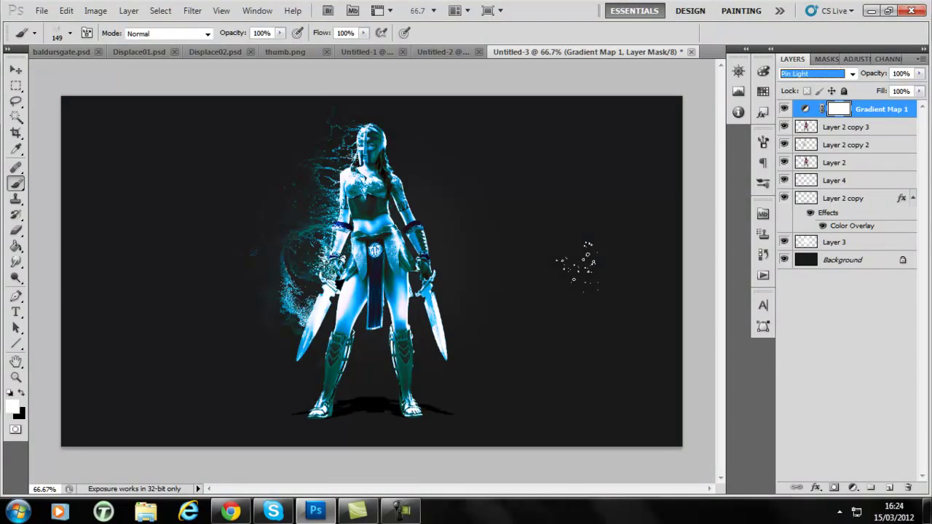
{"action": "key", "text": "Up"}
{"action": "key", "text": "Up"}
{"action": "key", "text": "Up"}
{"action": "key", "text": "Up"}
{"action": "key", "text": "Up"}
{"action": "key", "text": "Up"}
{"action": "key", "text": "Up"}
{"action": "key", "text": "Up"}
{"action": "key", "text": "Up"}
{"action": "key", "text": "Up"}
{"action": "key", "text": "Up"}
{"action": "key", "text": "Up"}
{"action": "key", "text": "Down"}
{"action": "key", "text": "Down"}
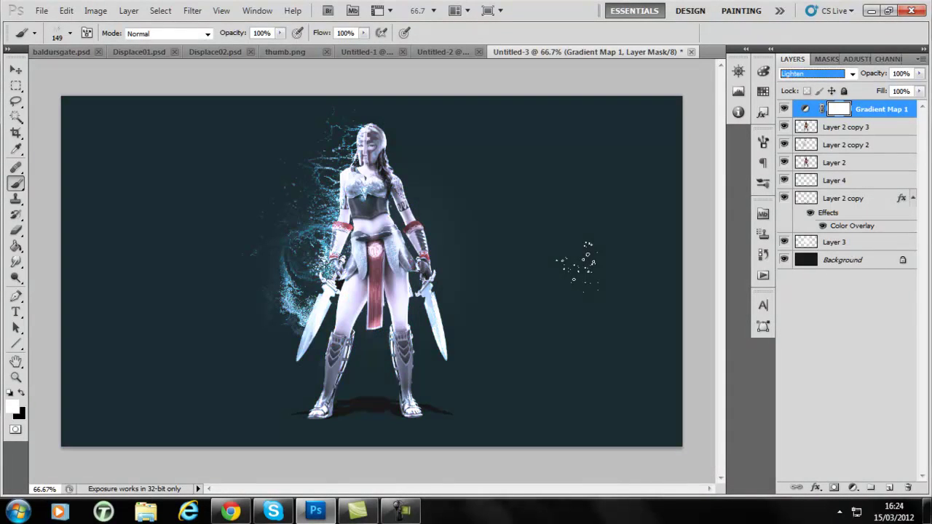
Add a Levels adjustment above the gradient map and set the RGB shadow input level to 28.
{"action": "key", "text": "ctrl+plus"}
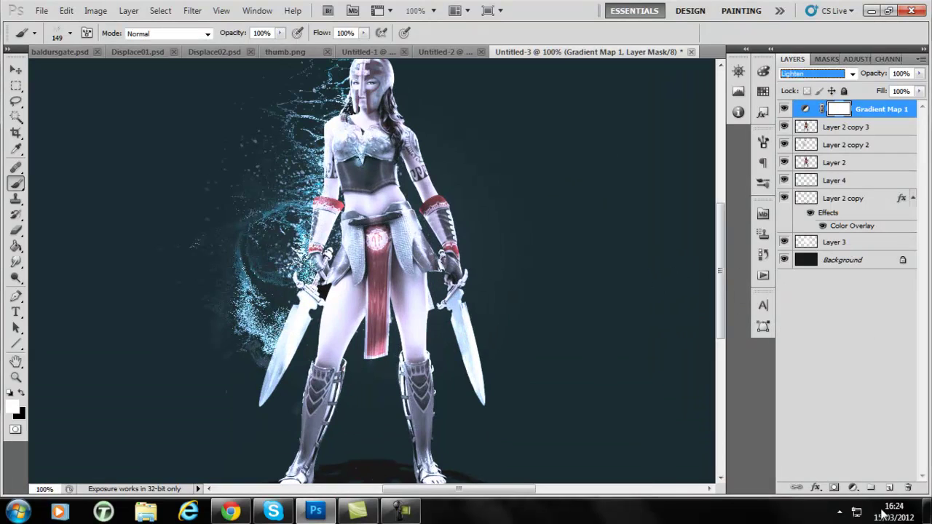
{"action": "left_click", "coordinate": [850, 486]}
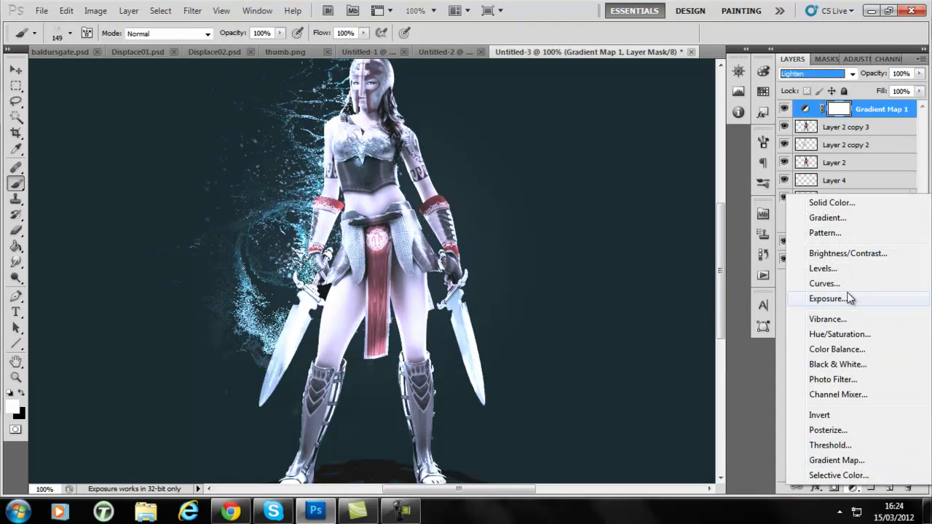
{"action": "left_click", "coordinate": [842, 270]}
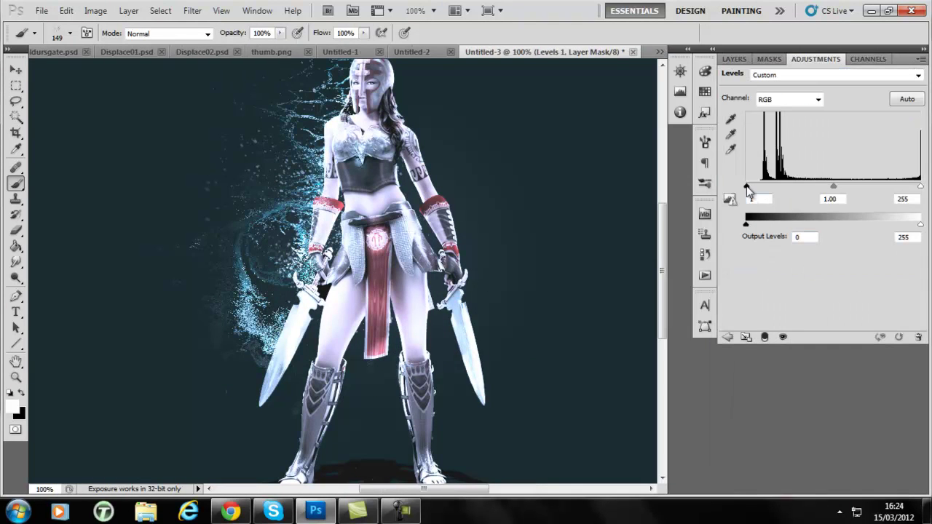
{"action": "left_click_drag", "start_coordinate": [746, 187], "coordinate": [766, 193]}
{"action": "key", "text": "ctrl+minus"}
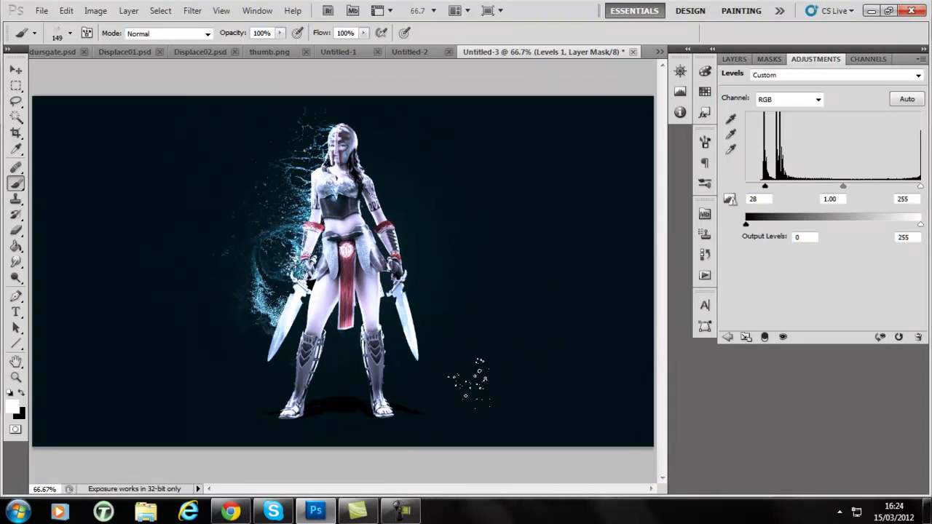
{"action": "key", "text": "ctrl+plus"}
{"action": "scroll", "coordinate": [364, 292], "scroll_direction": "up", "scroll_amount": 3}
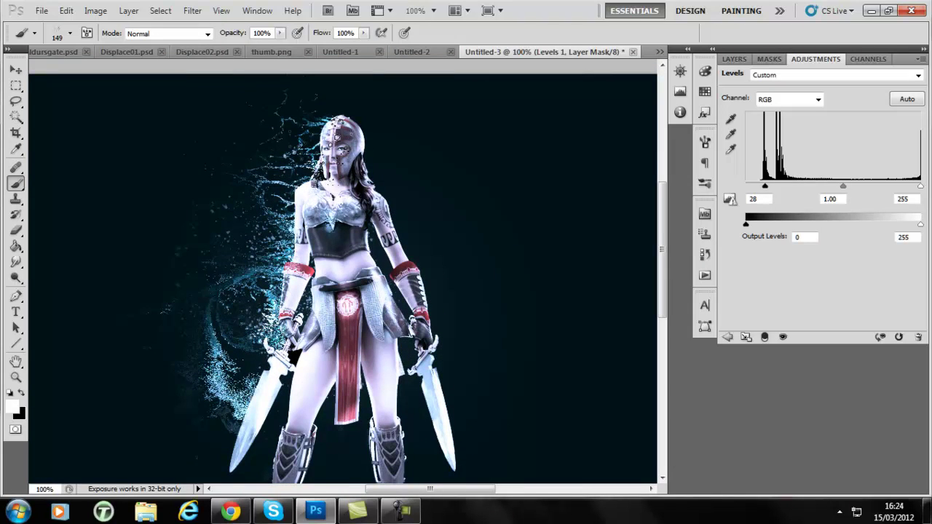
{"action": "key", "text": "ctrl+minus"}
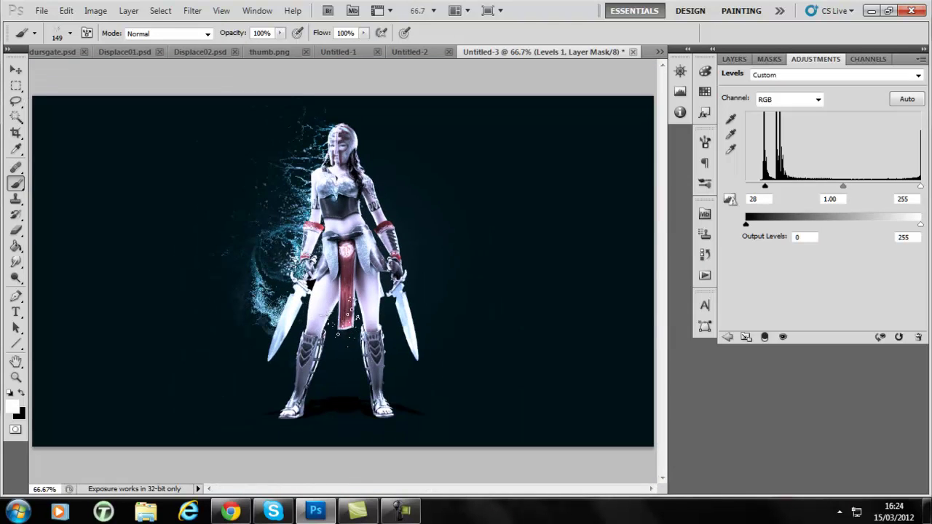
{"action": "left_click", "coordinate": [400, 512]}
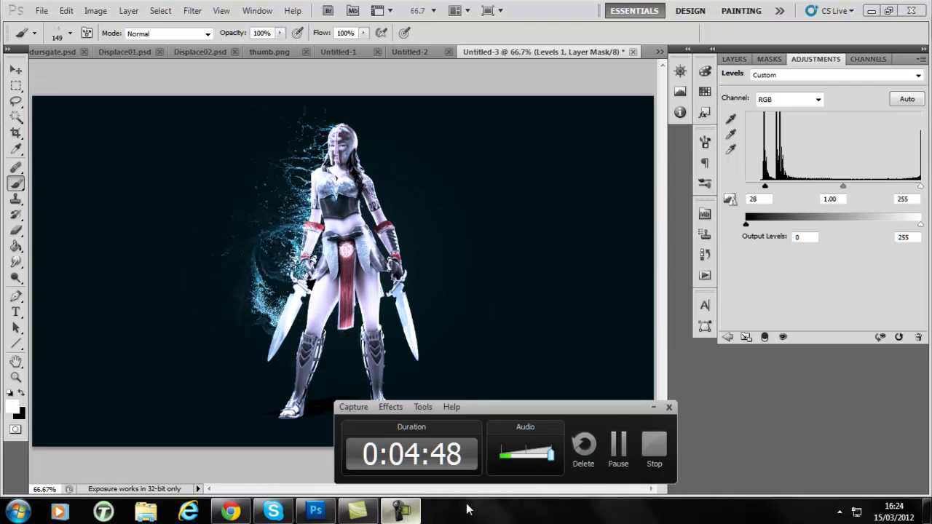